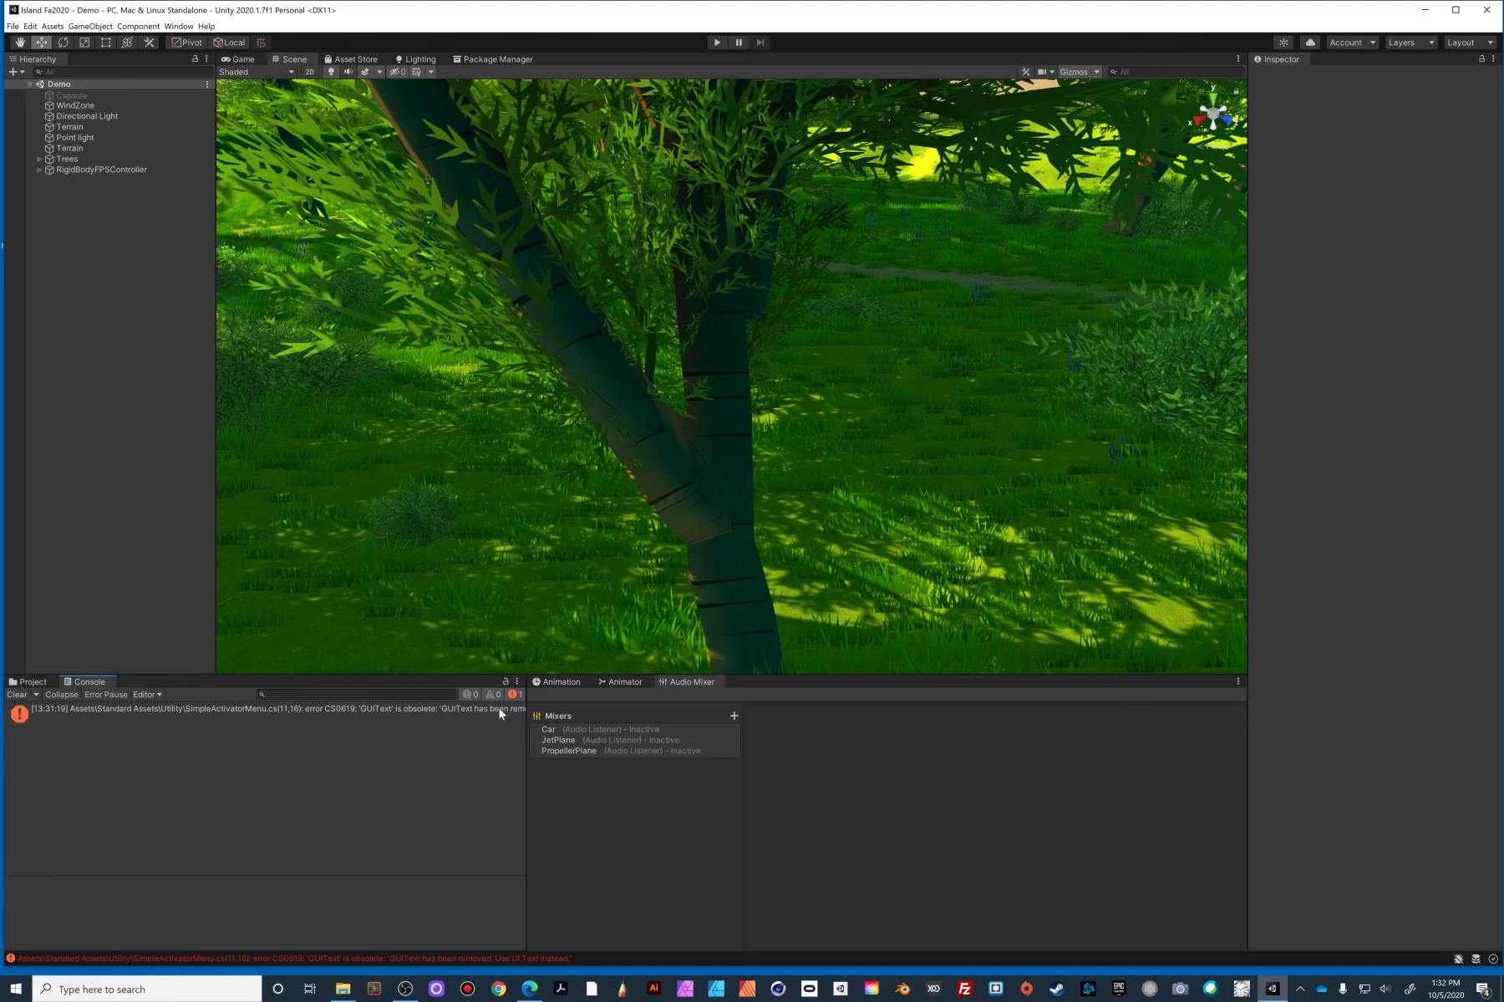
- Clear the Console and dock it as a separate pane between the Project window and the Audio Mixer group
left_click(16, 695)
left_click(33, 682)
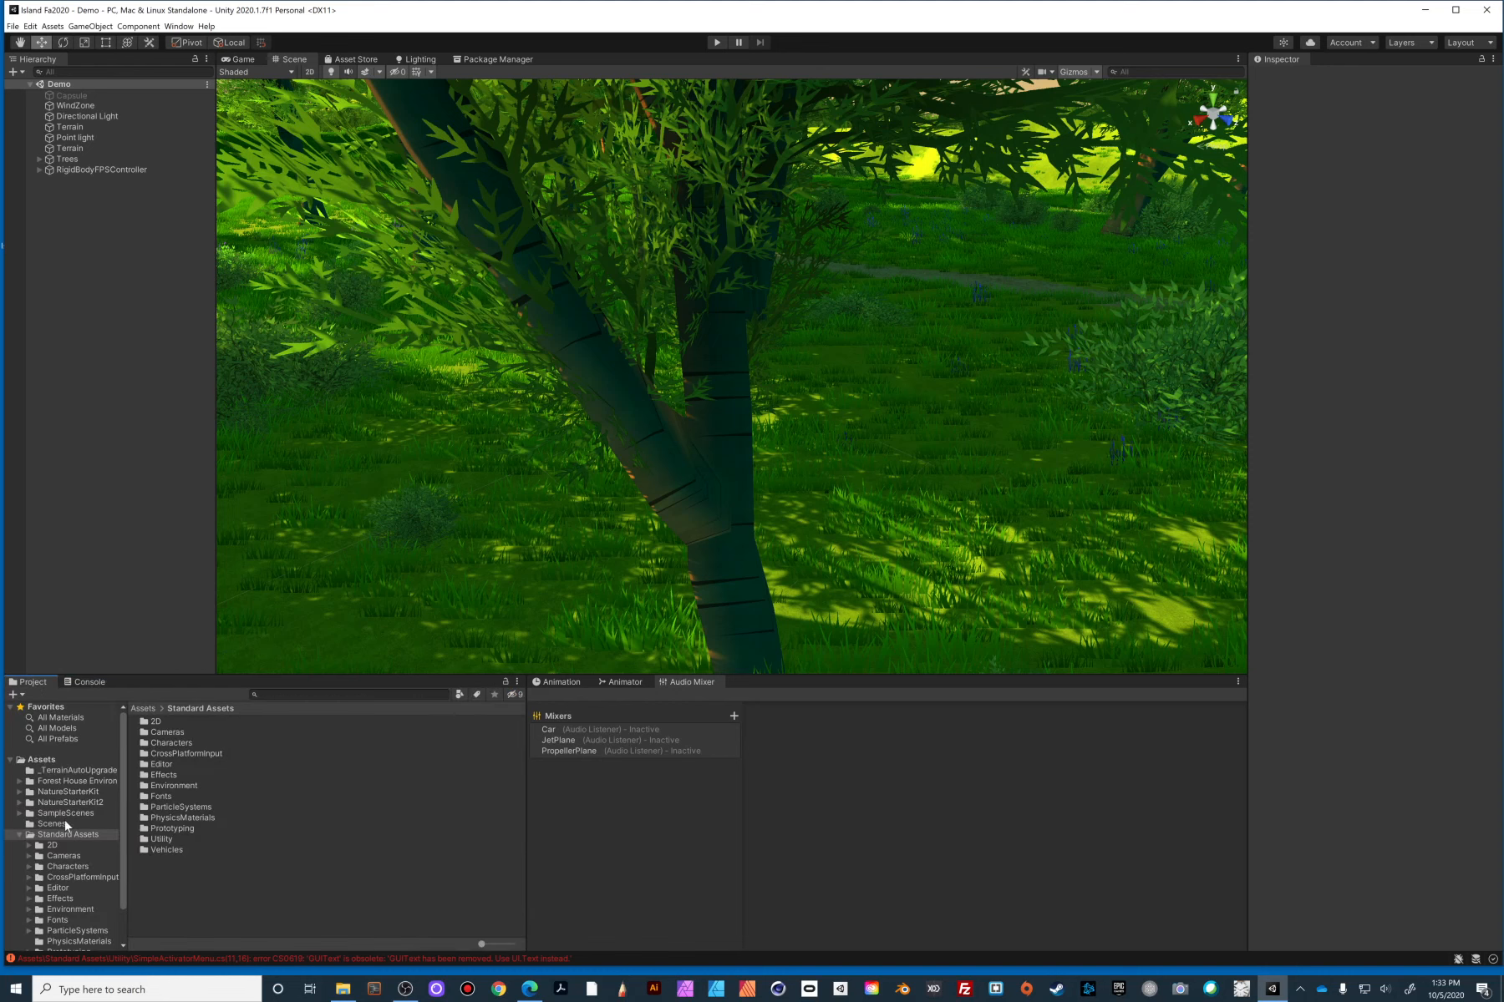
left_click_drag(87, 683, 712, 811)
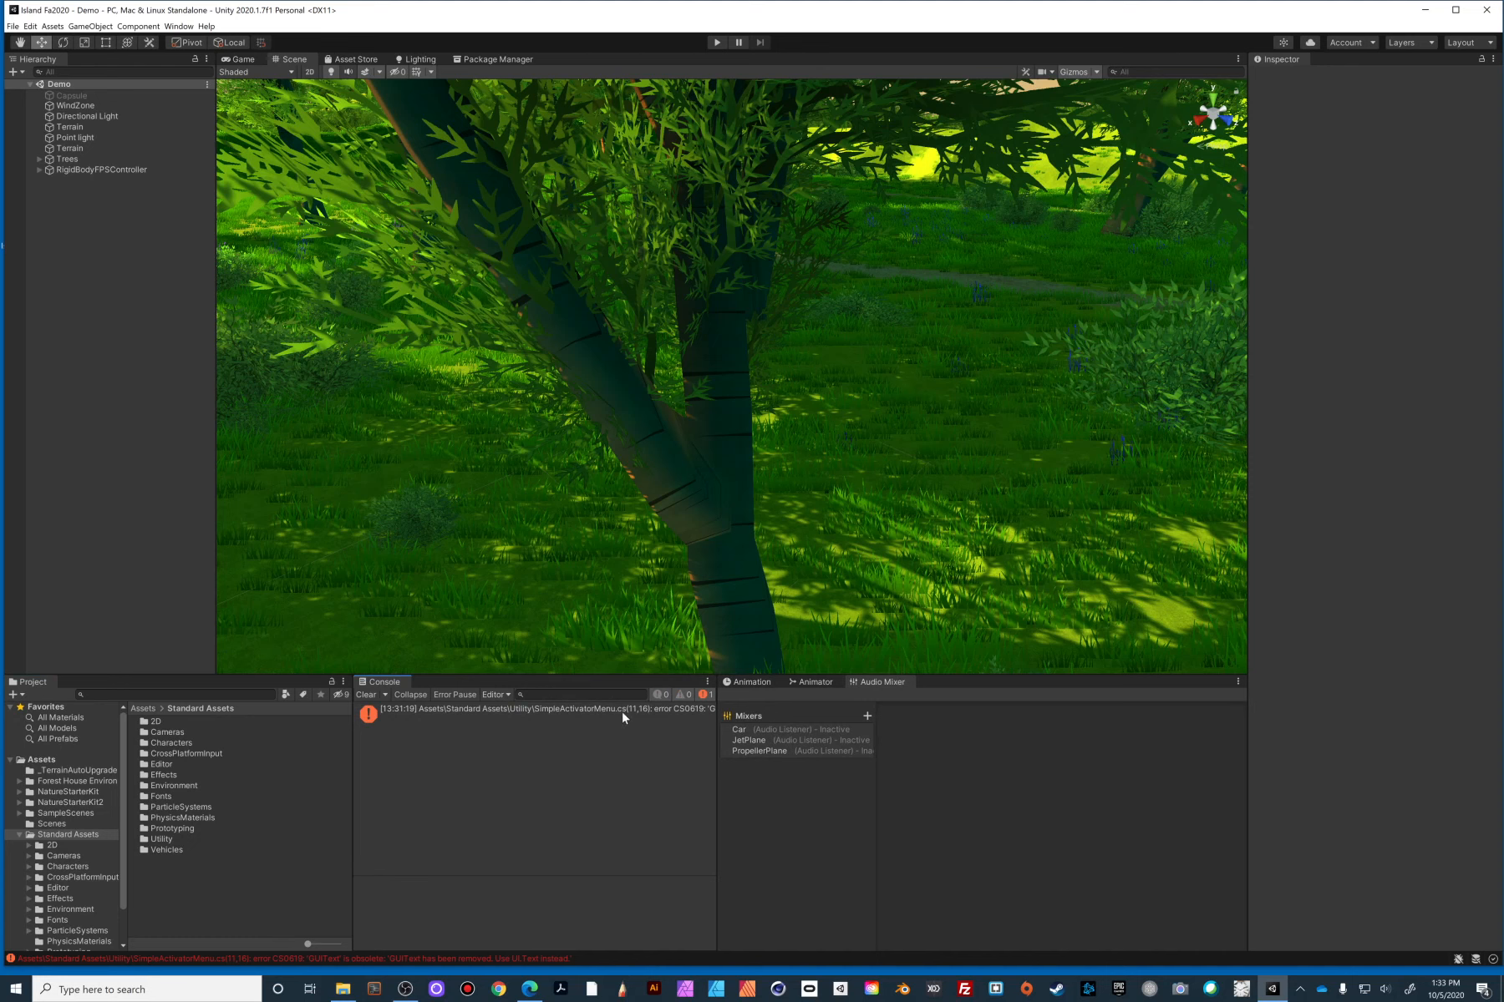
- Inspect the GUIText console error, locate the SimpleActivatorMenu script in Standard Assets > Utility, and delete it
left_click(662, 710)
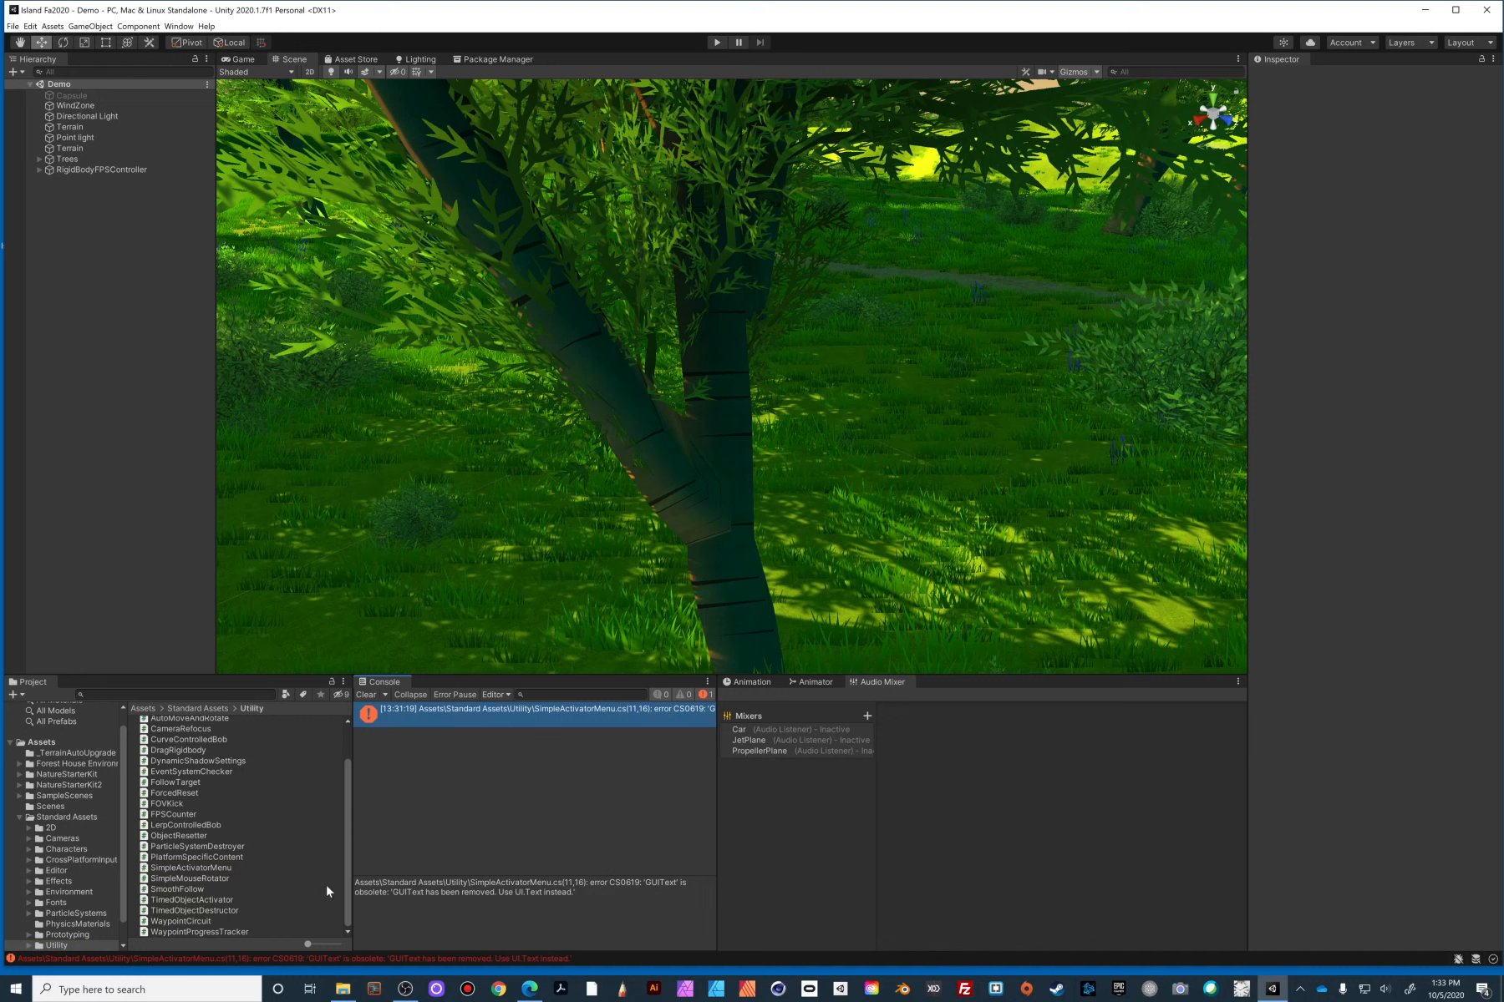
left_click(196, 870)
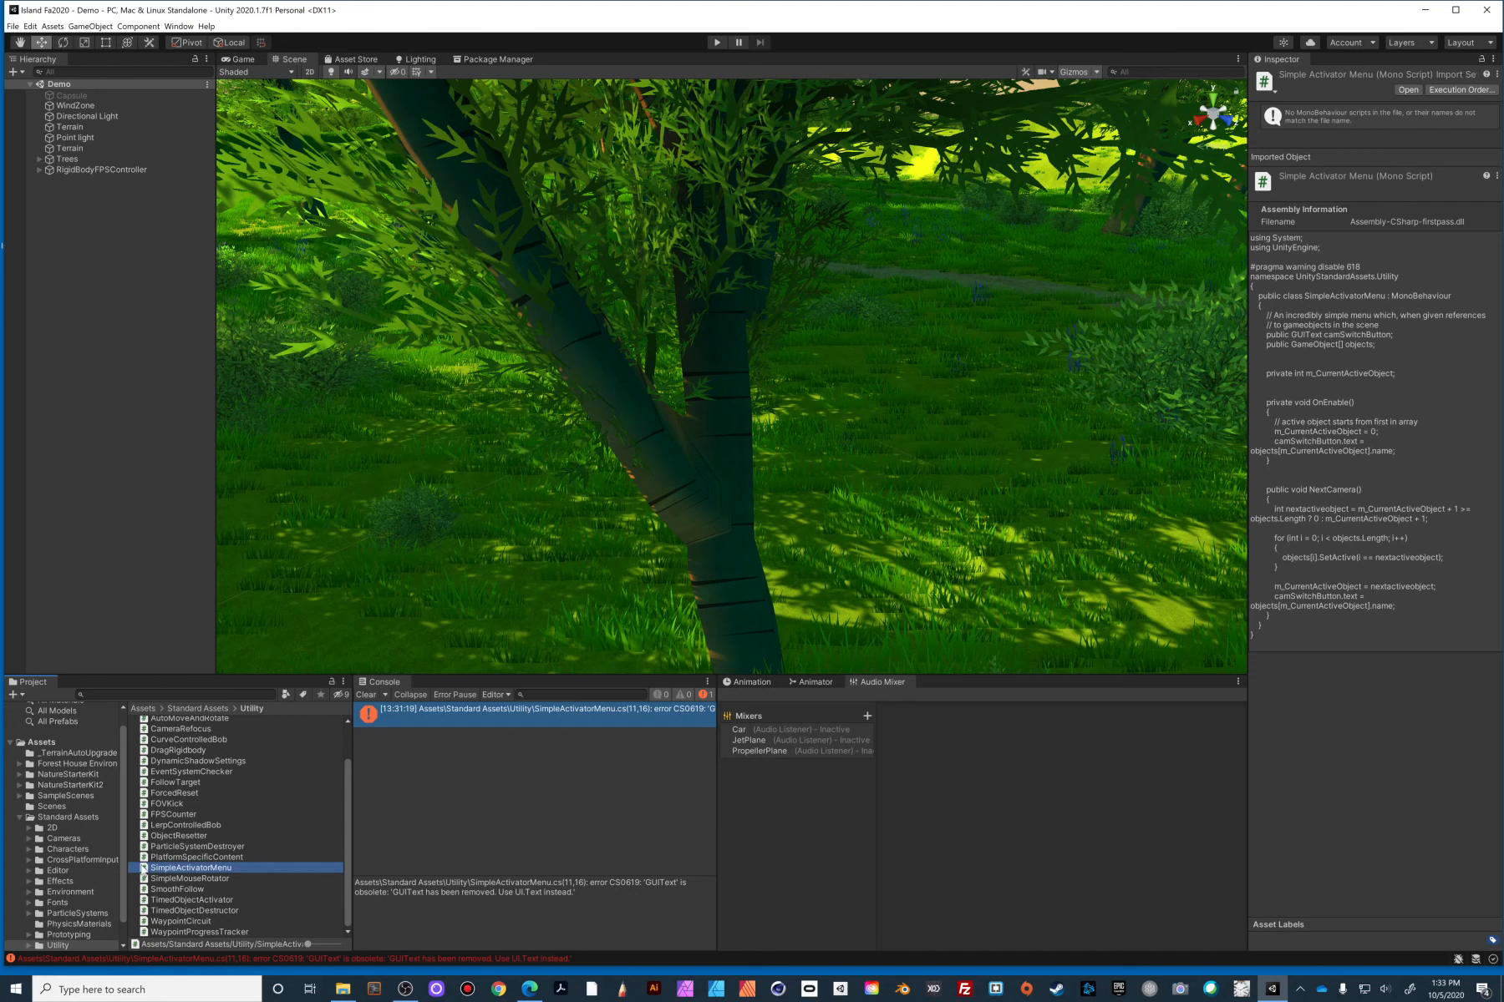
right_click(142, 868)
left_click(143, 868)
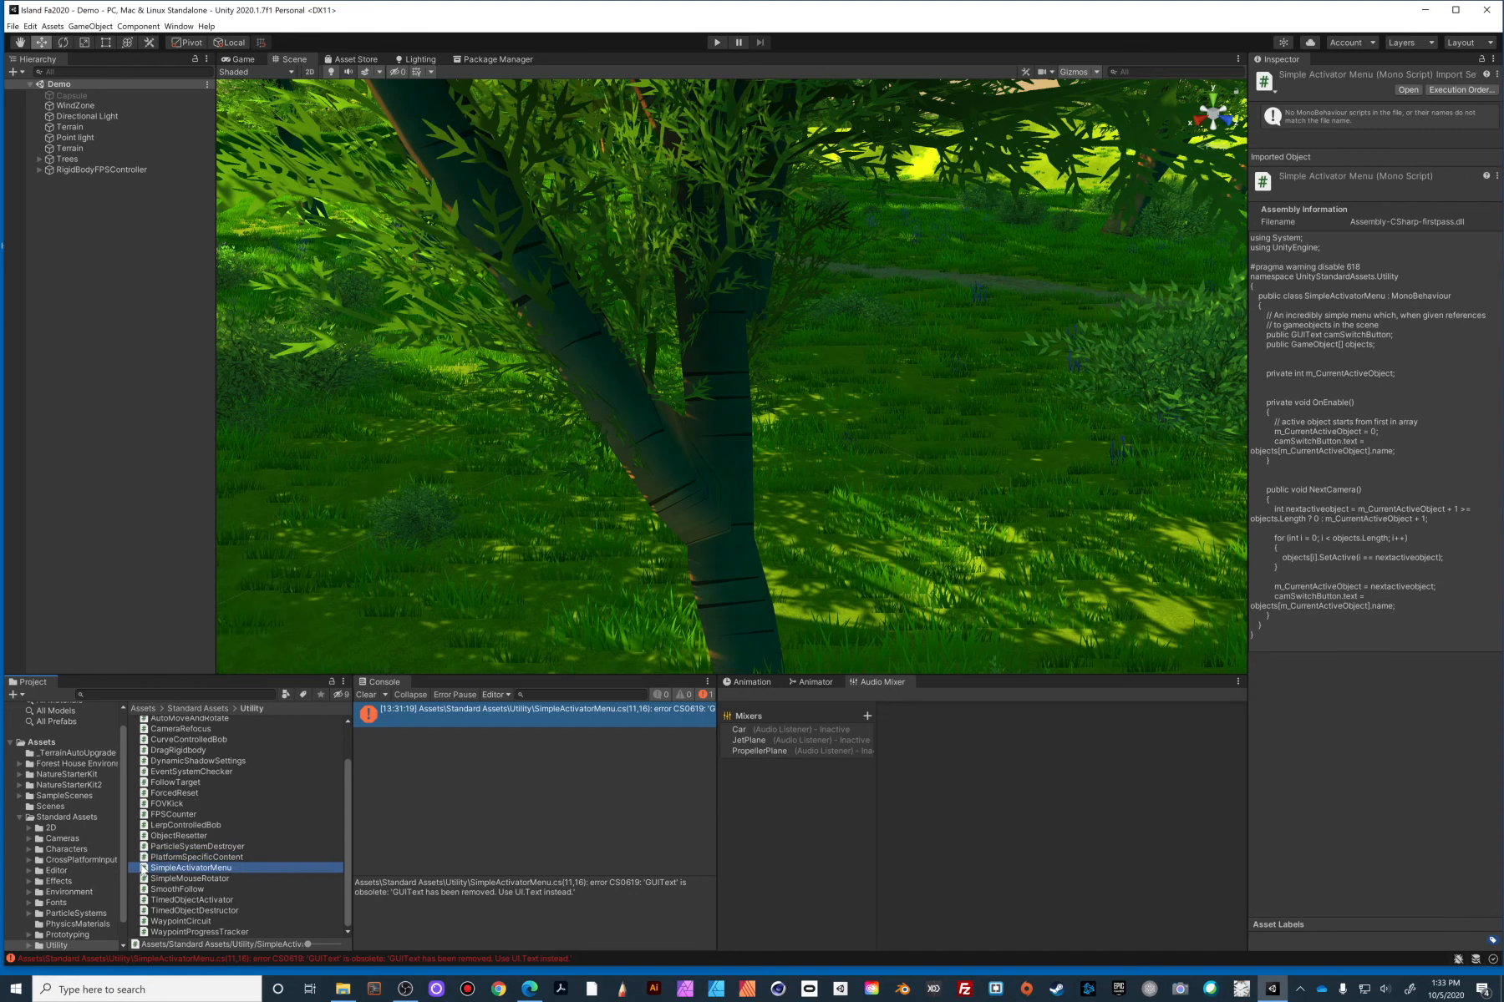
right_click(143, 869)
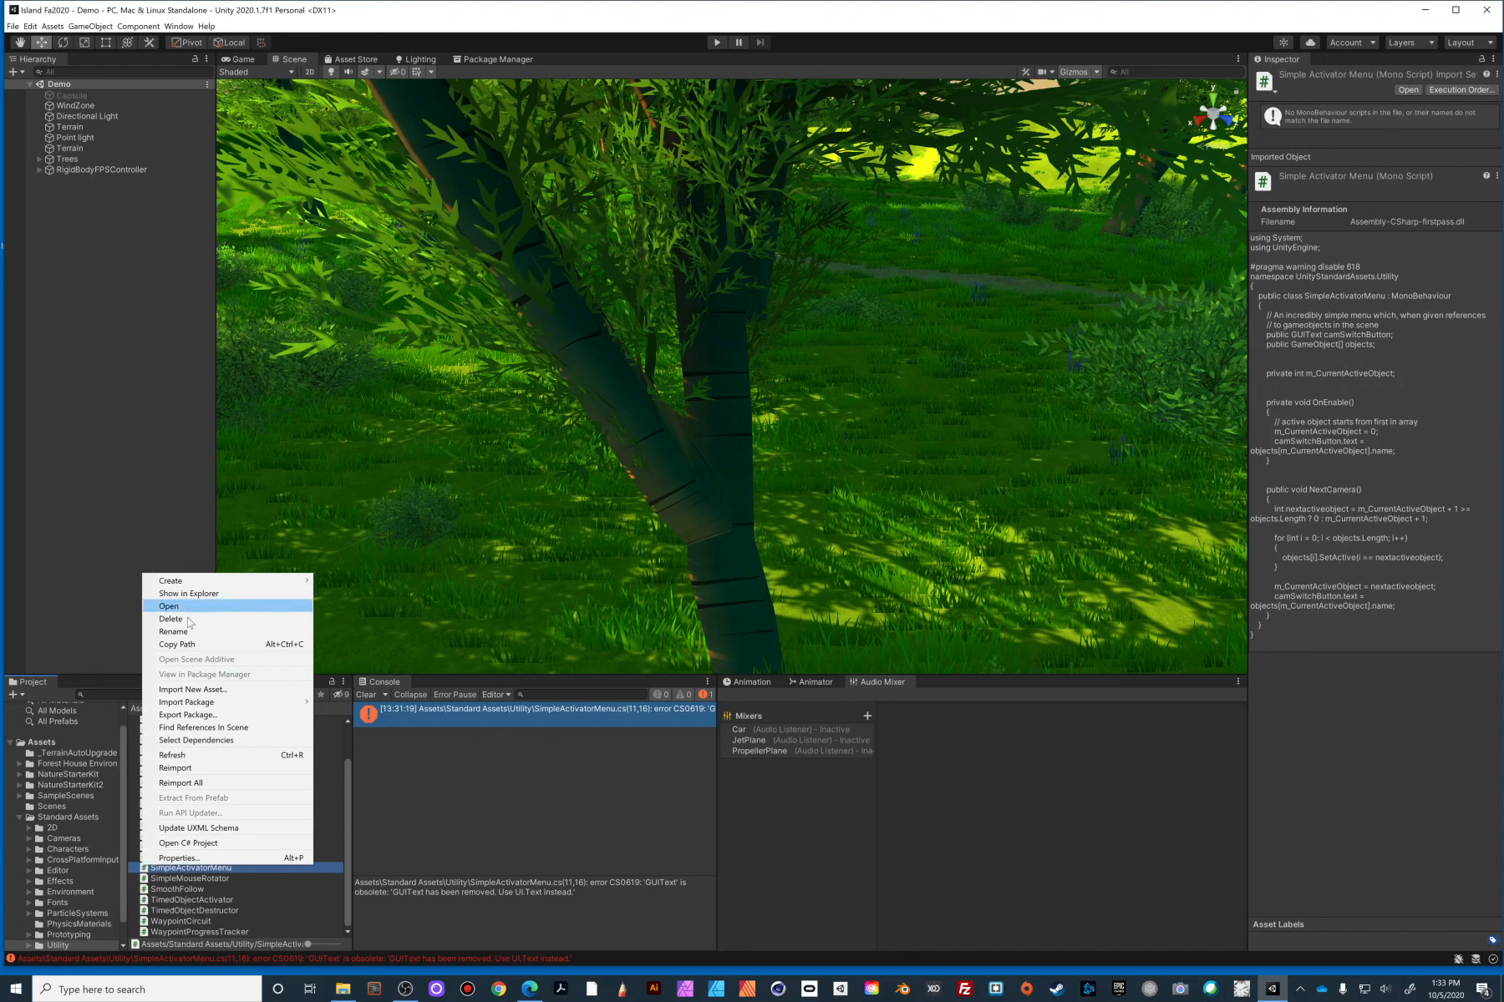
left_click(246, 909)
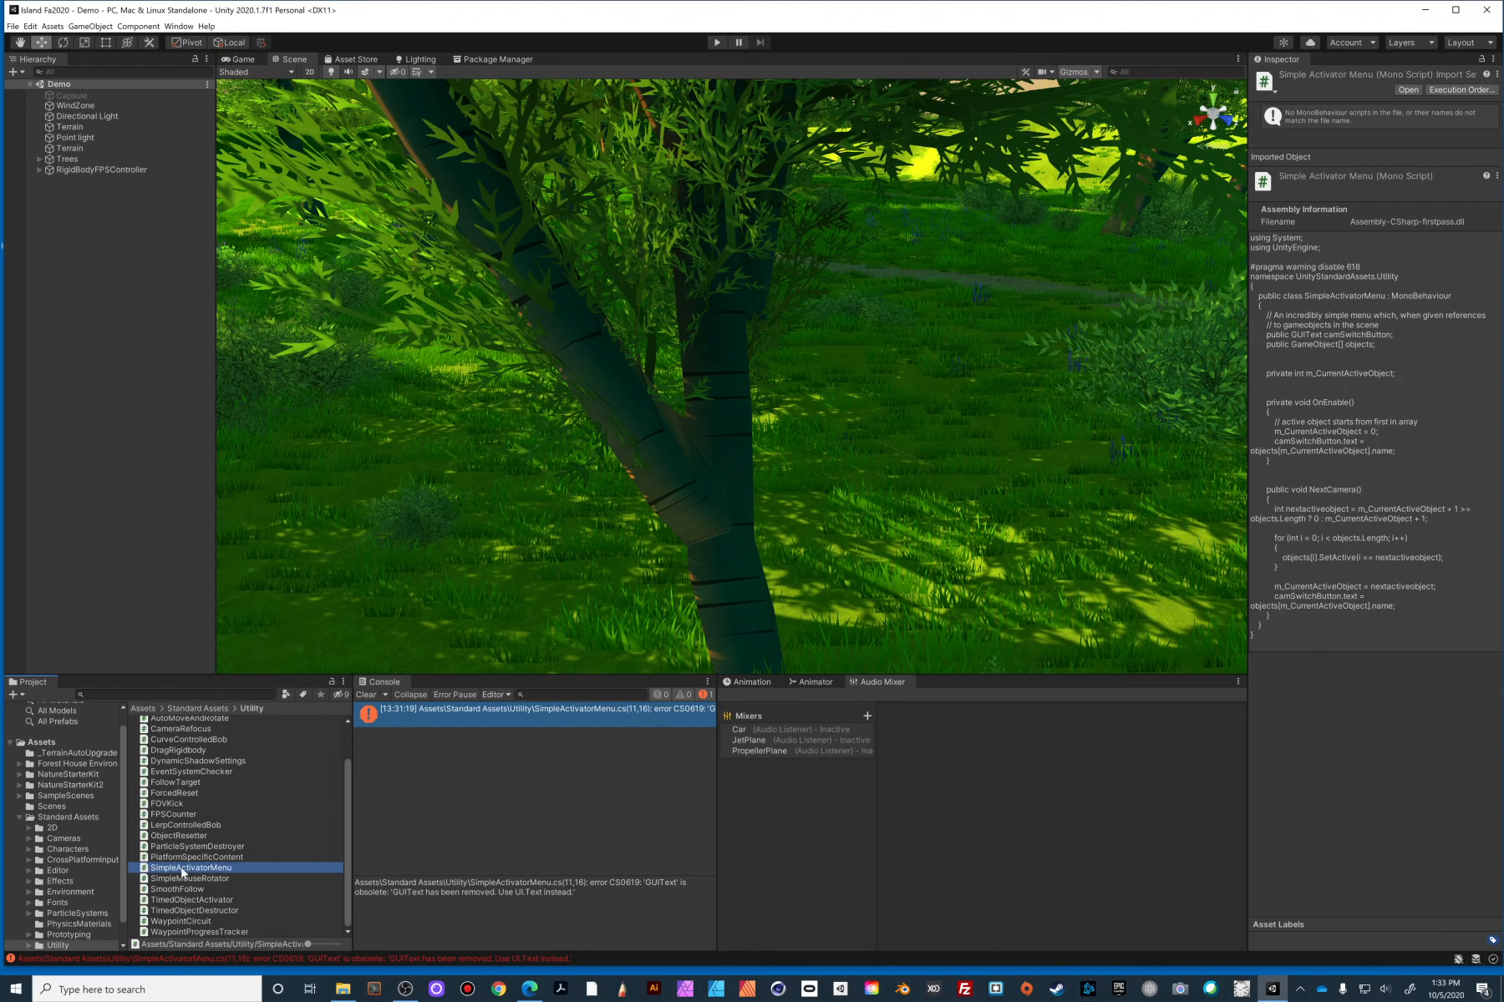
key("Delete")
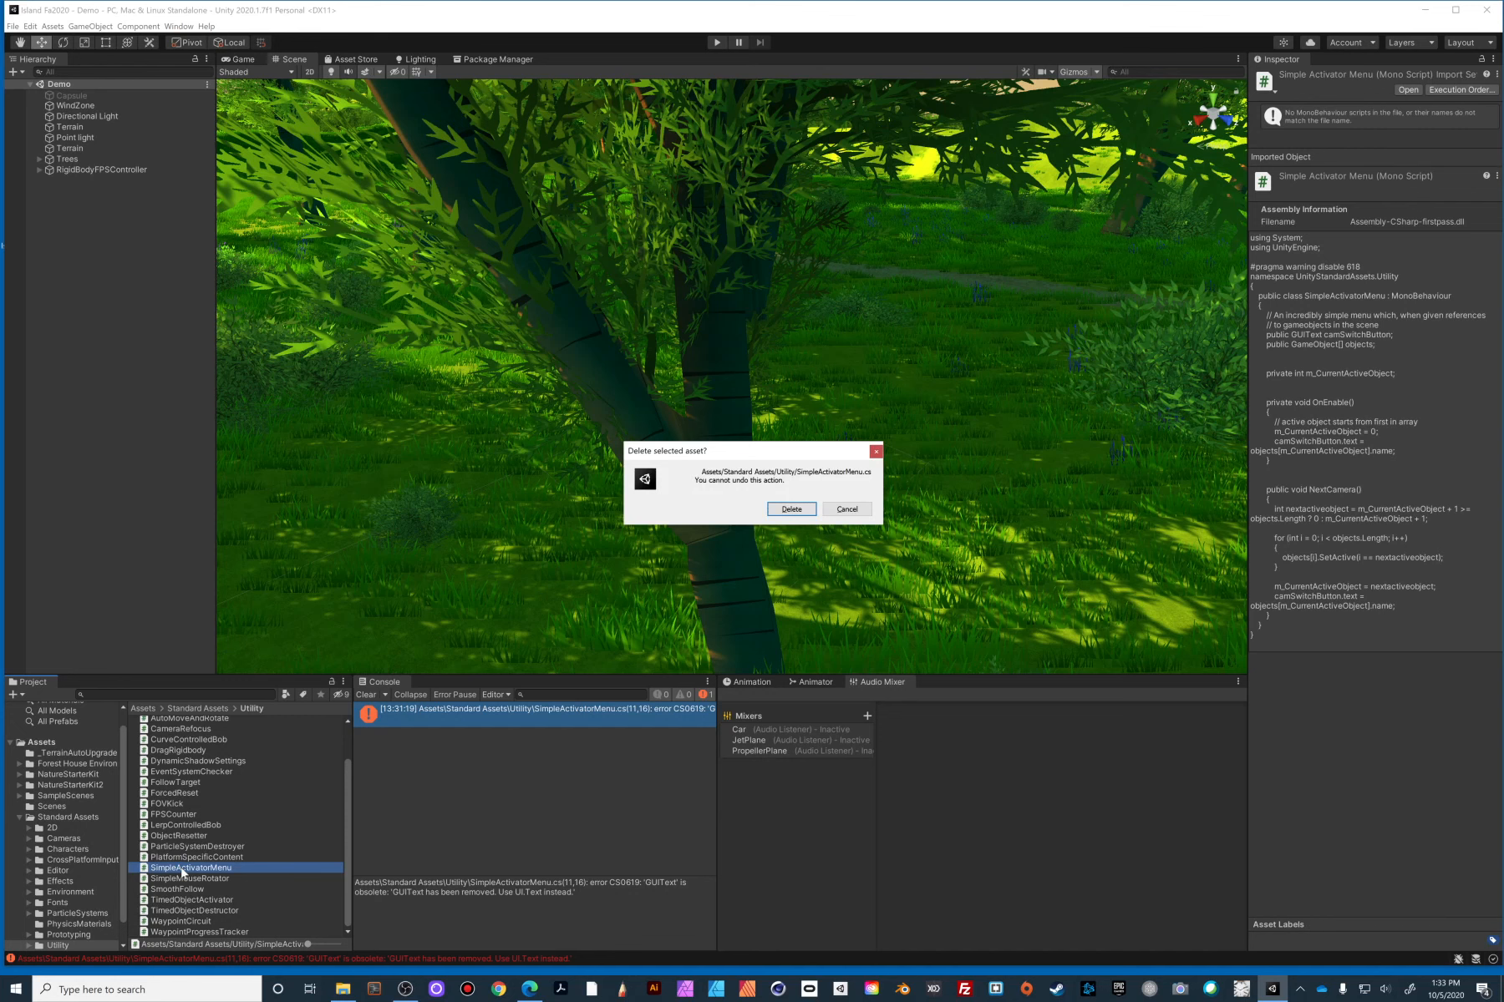
left_click(791, 510)
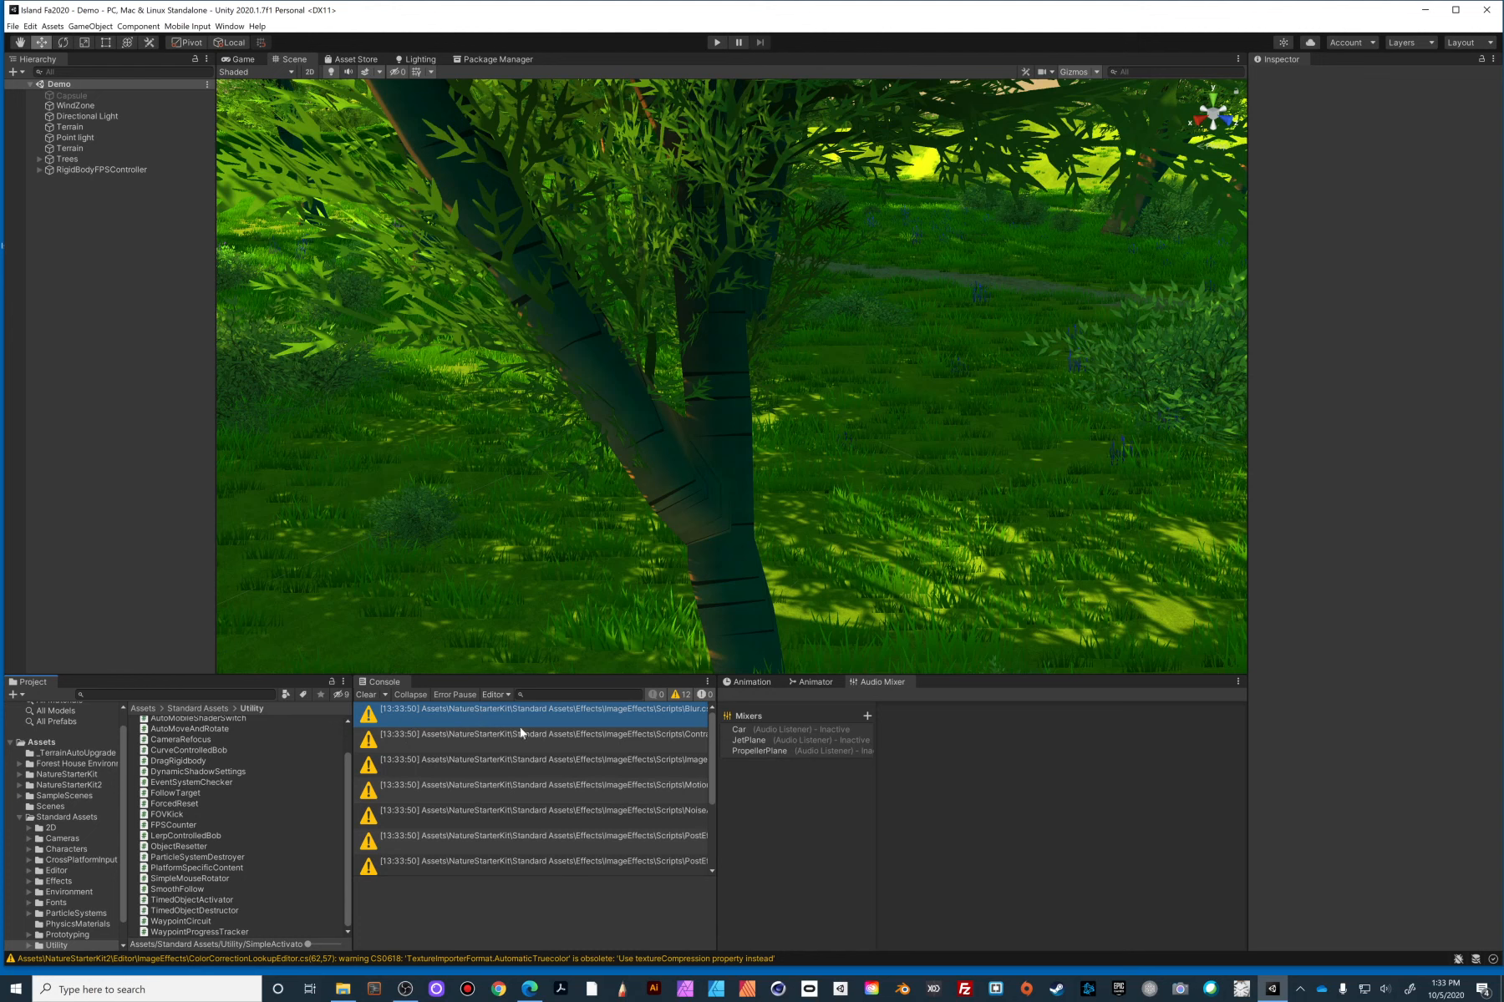
- Look through the remaining console warnings, and test the Demo scene in Play mode before stopping it
scroll(552, 782, "down", 3)
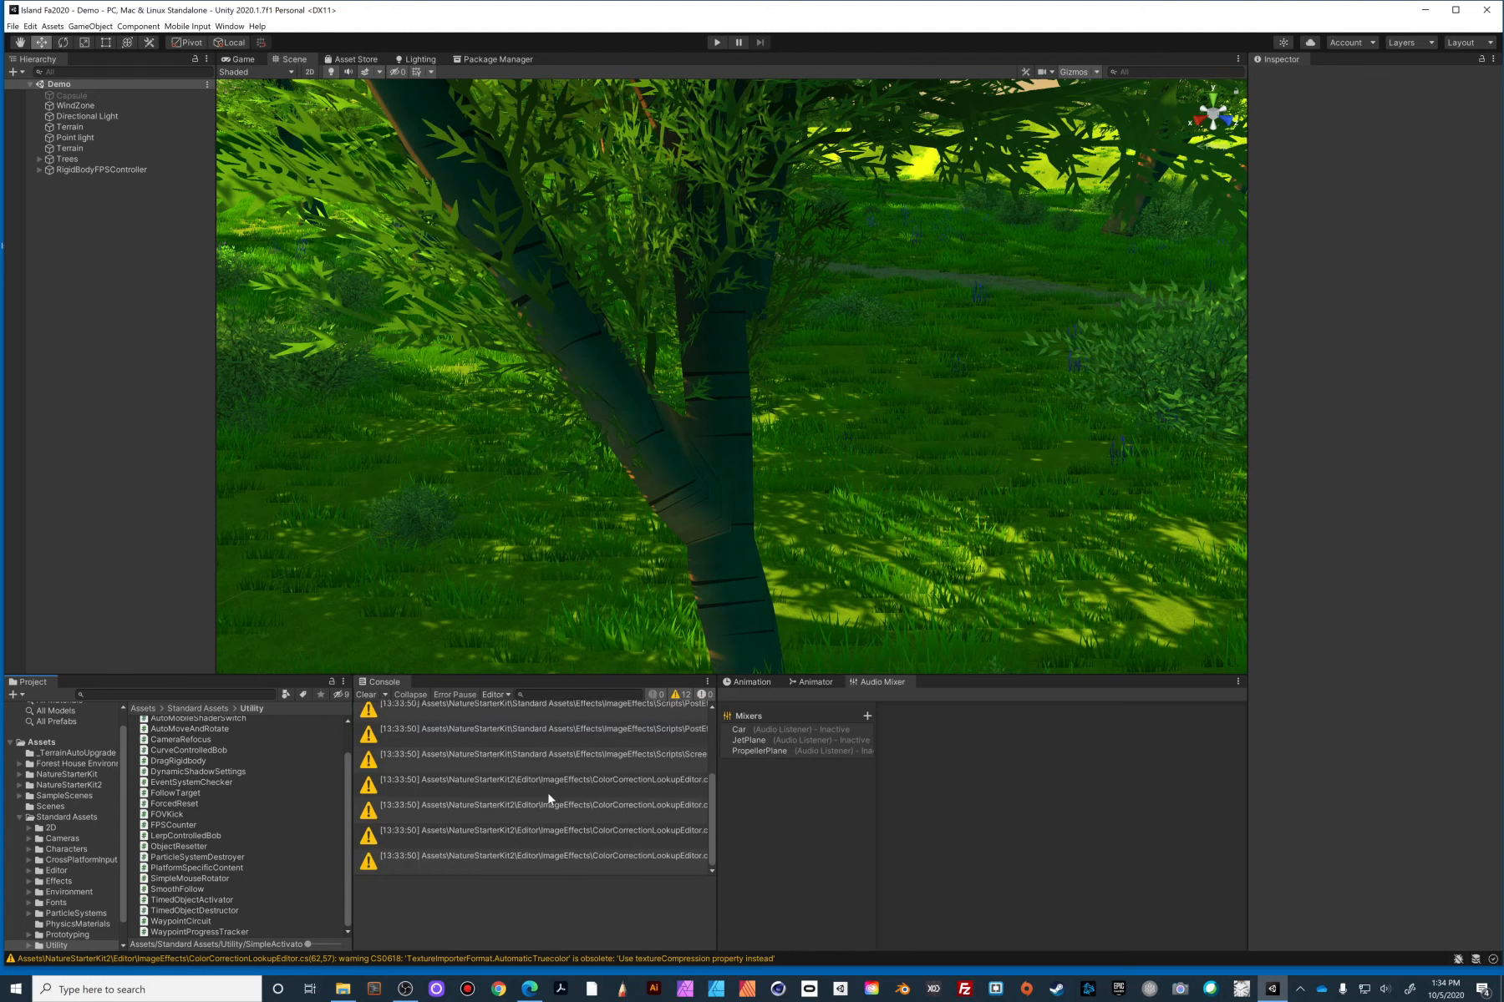
scroll(549, 800, "up", 3)
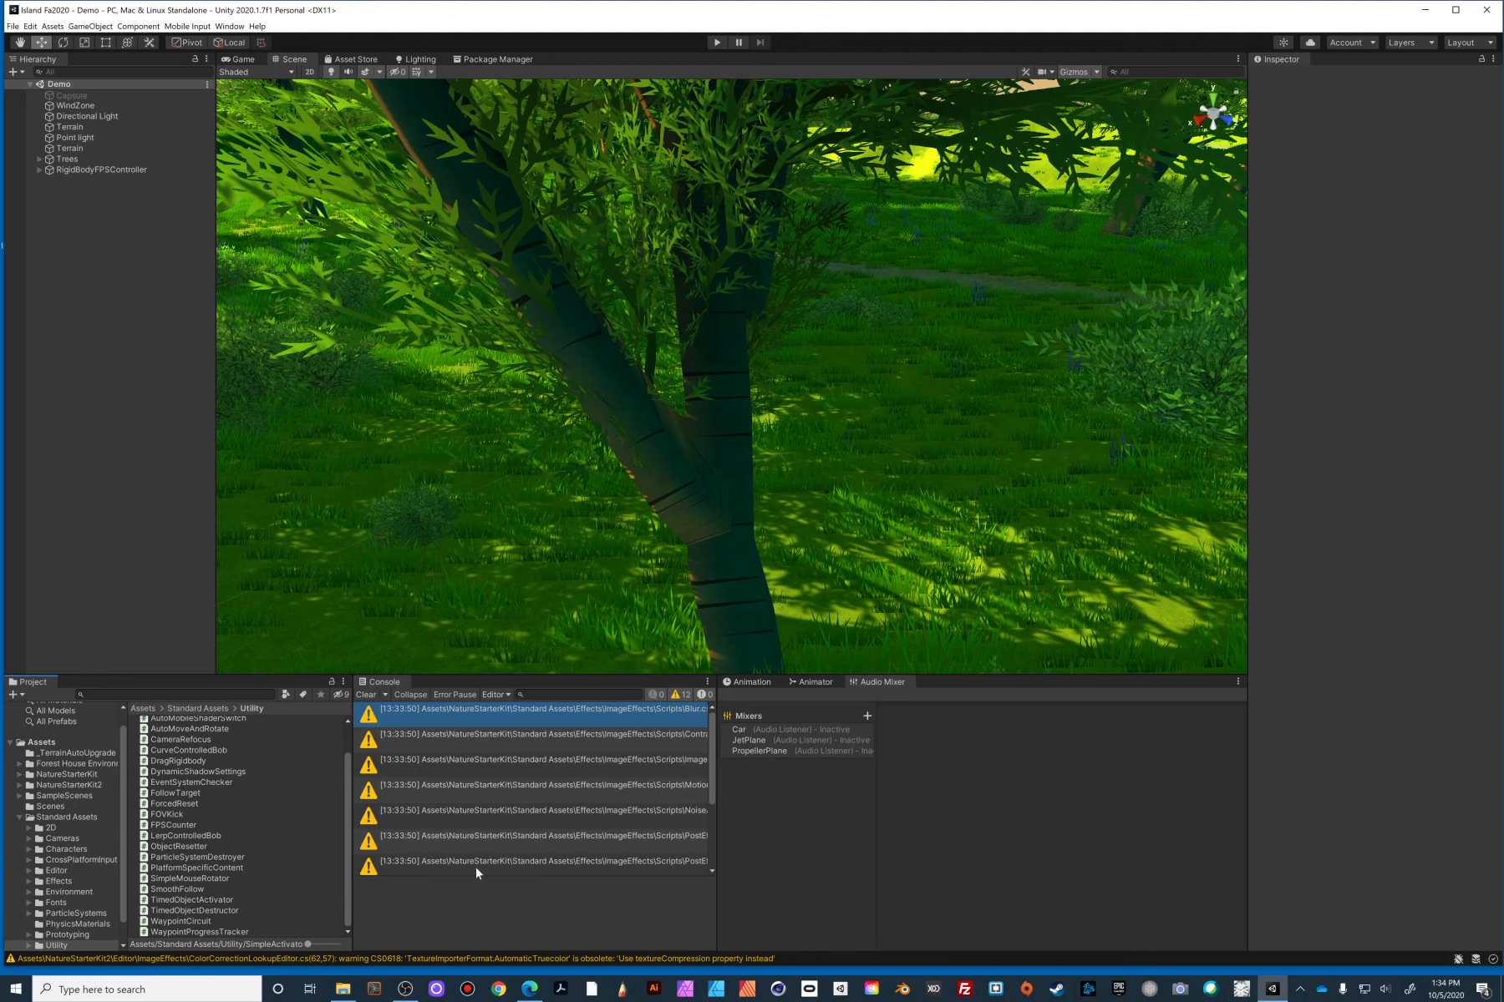
scroll(536, 843, "down", 3)
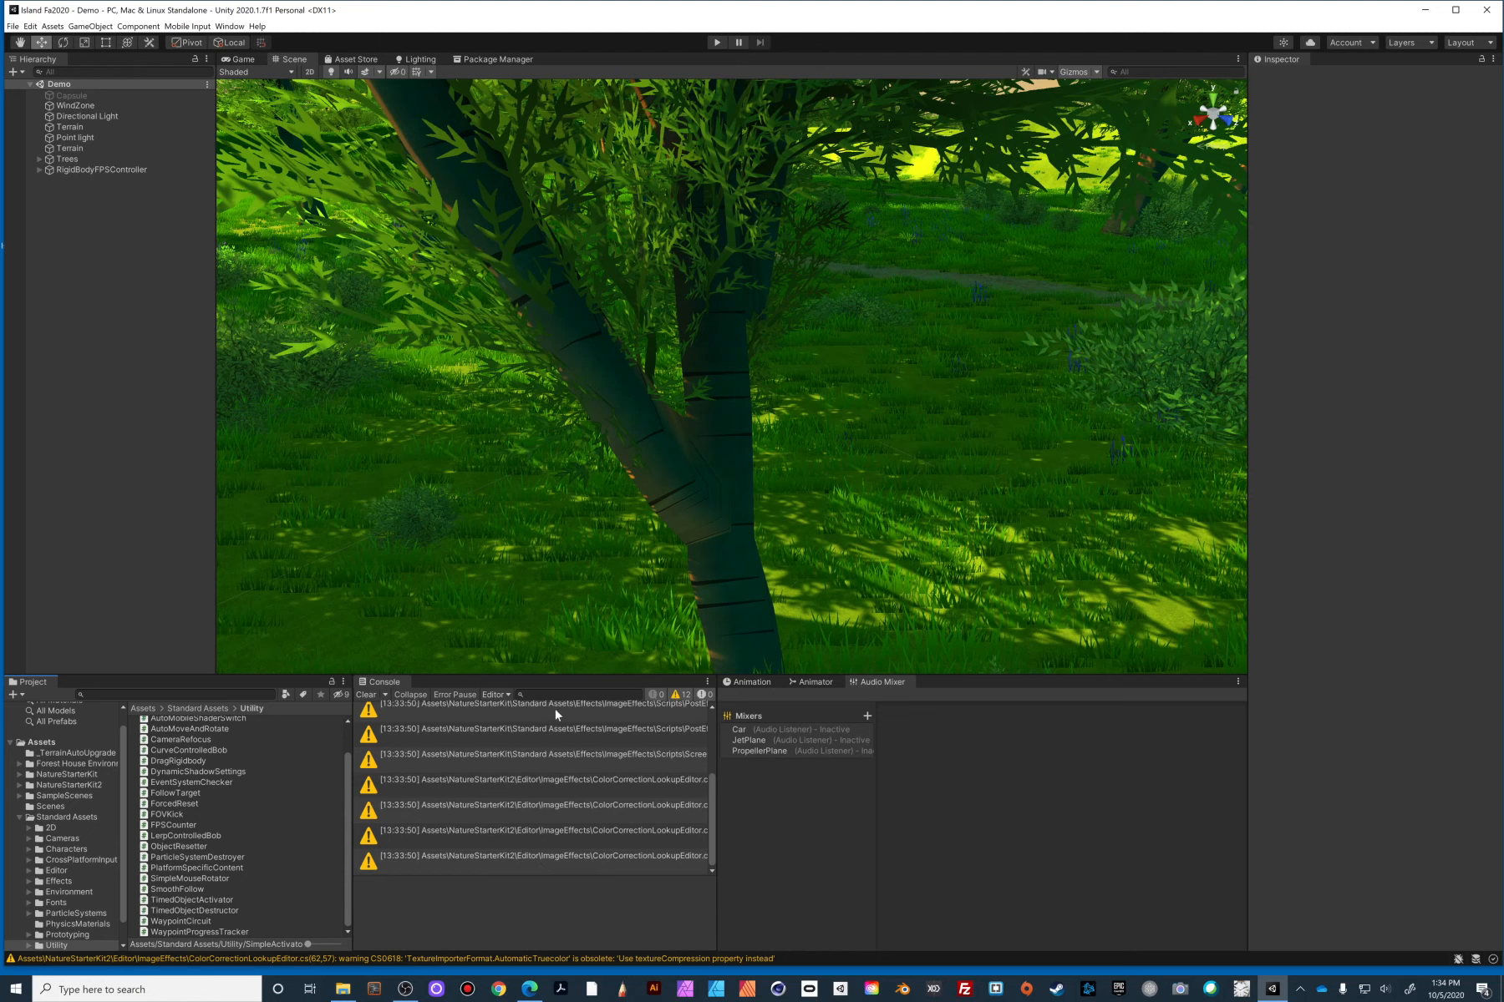
scroll(497, 794, "up", 3)
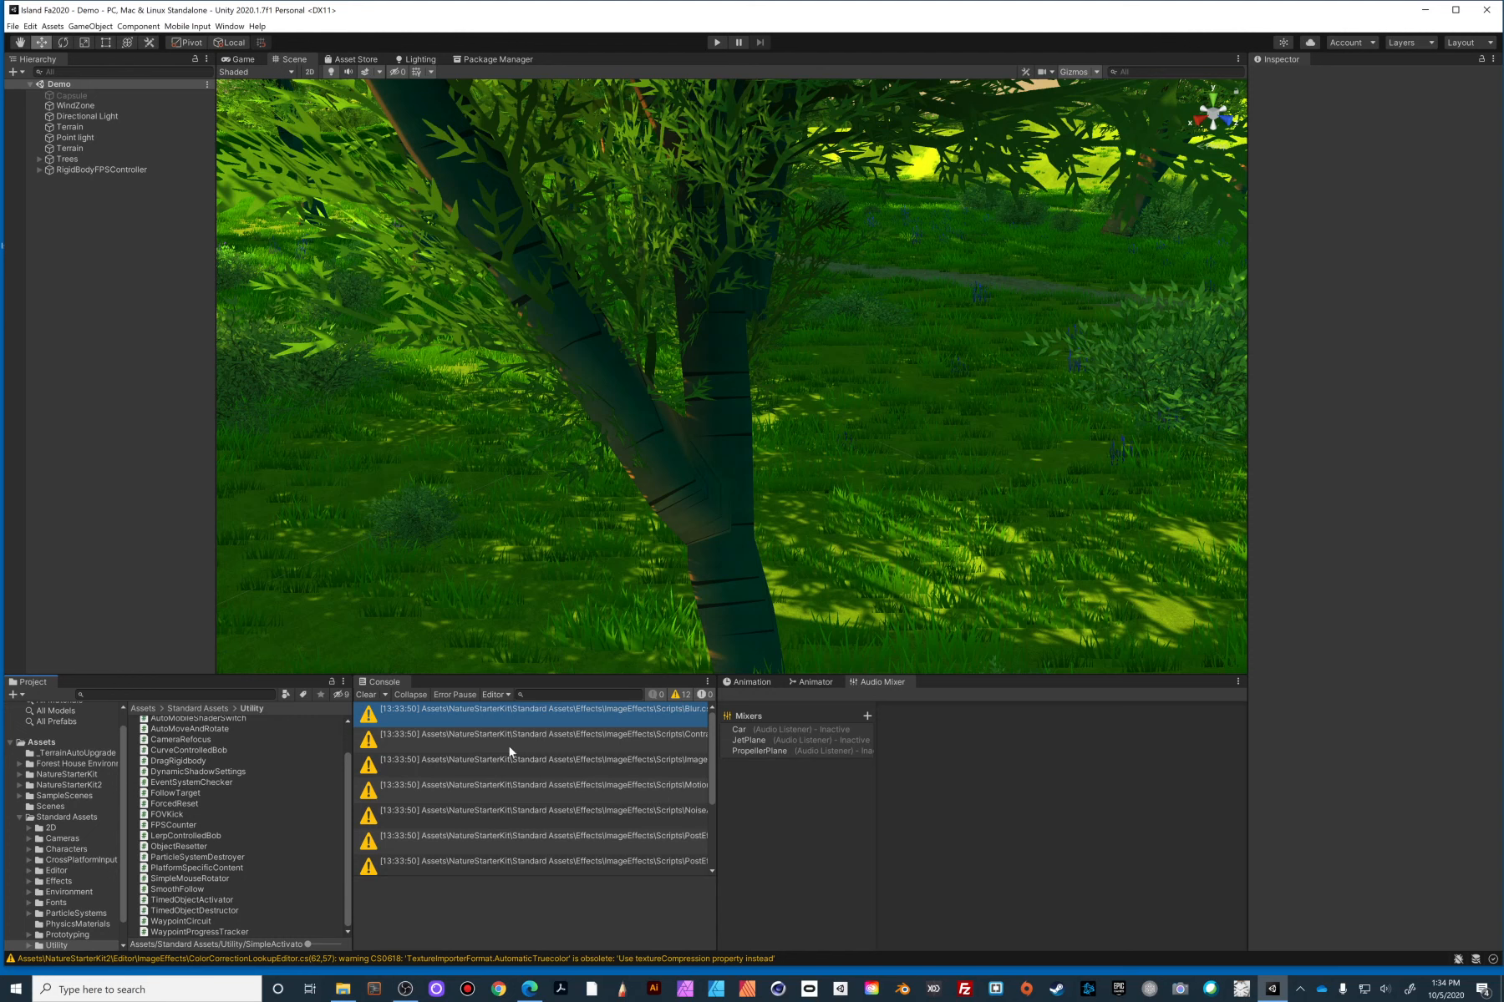
left_click(717, 43)
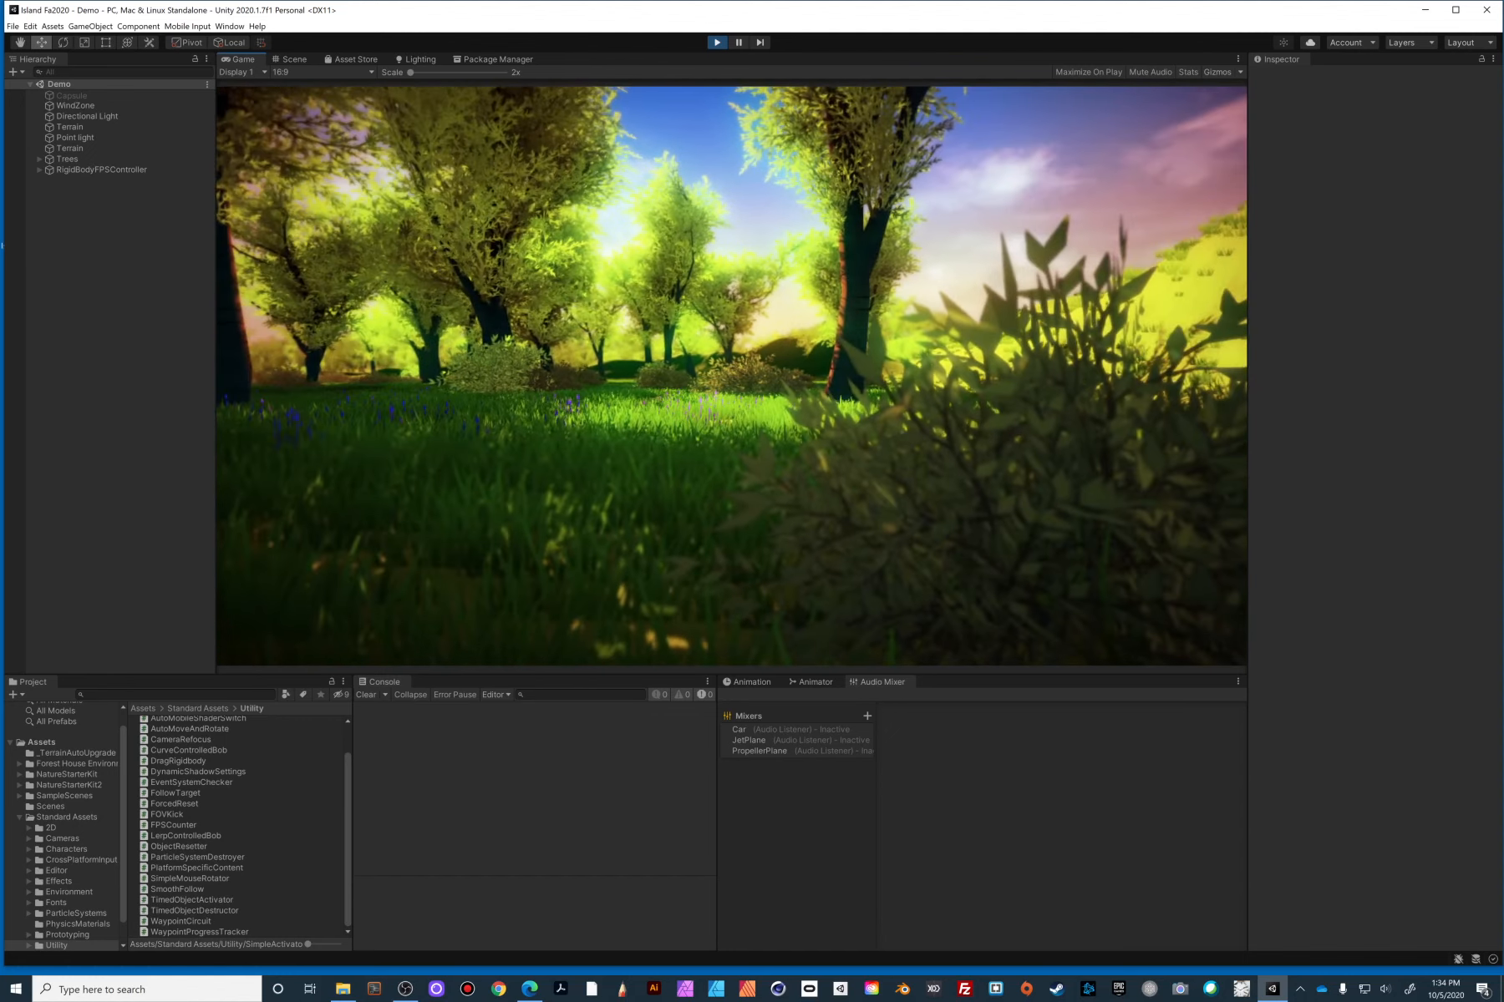
key("ctrl+p")
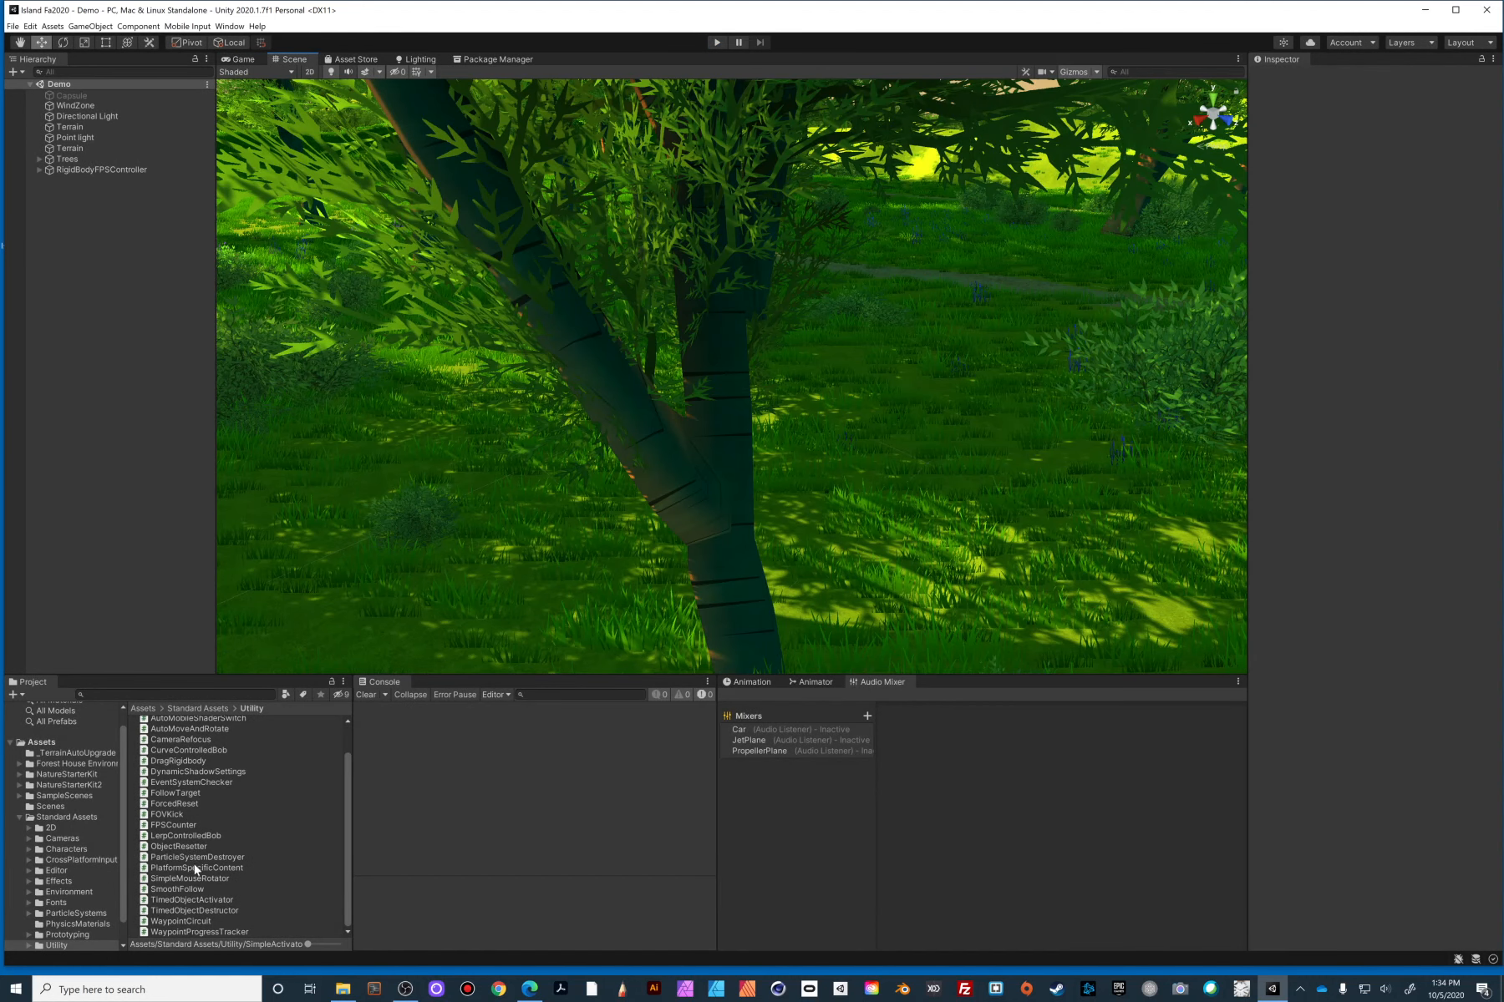
- Duplicate the CurveControlledBob script in the Utility folder
scroll(197, 873, "up", 2)
scroll(200, 883, "down", 2)
left_click(201, 750)
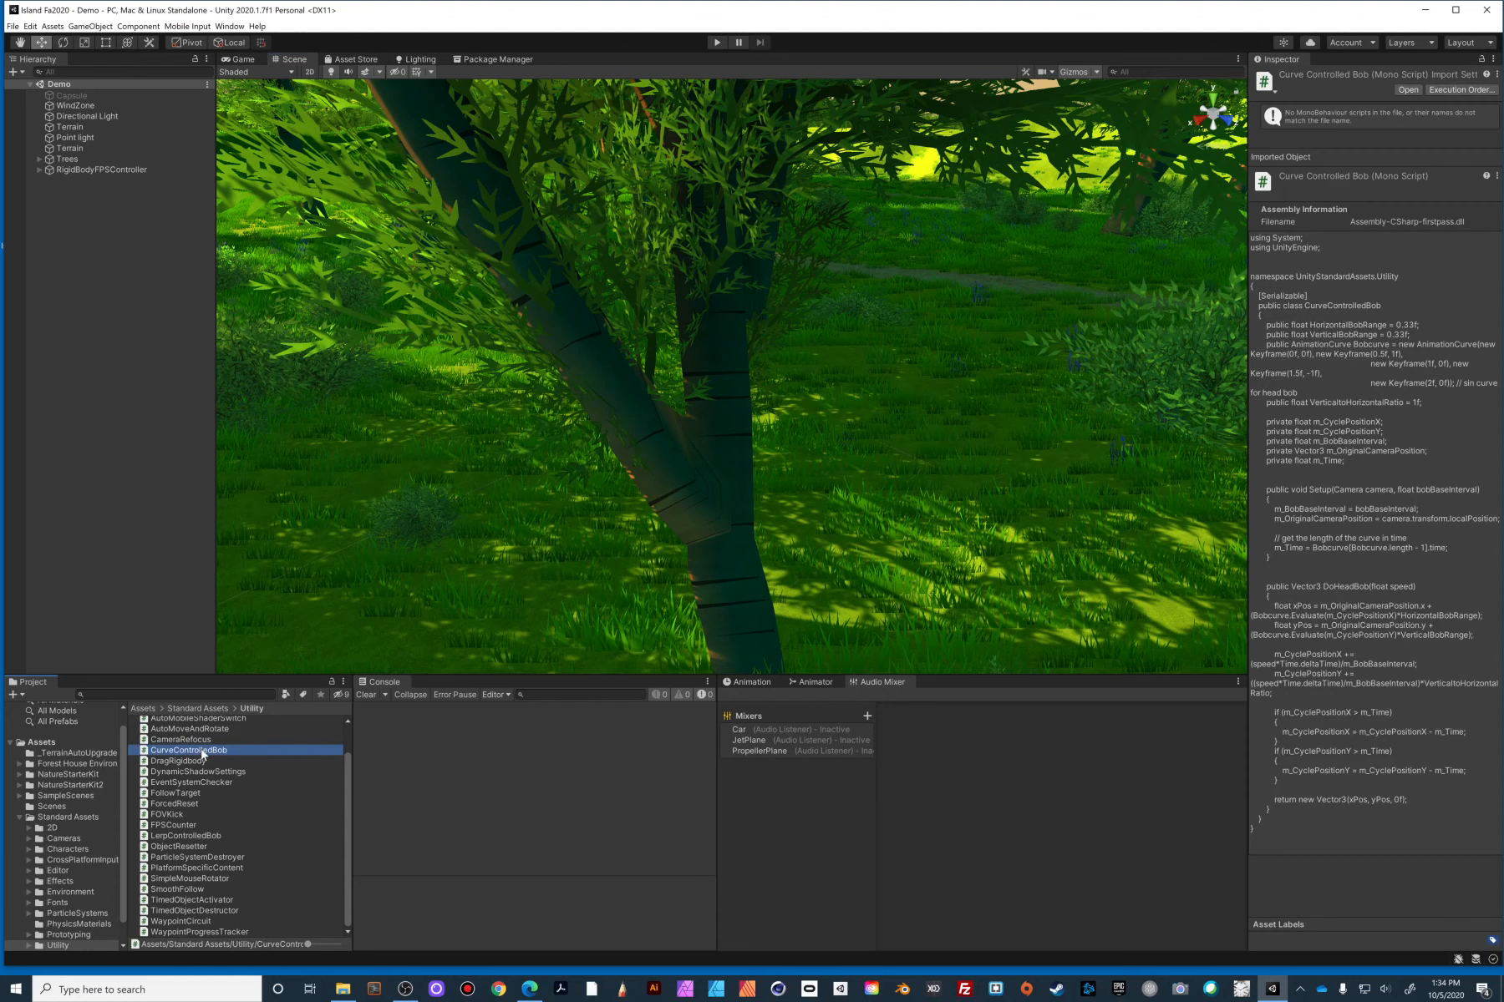
key("ctrl+d")
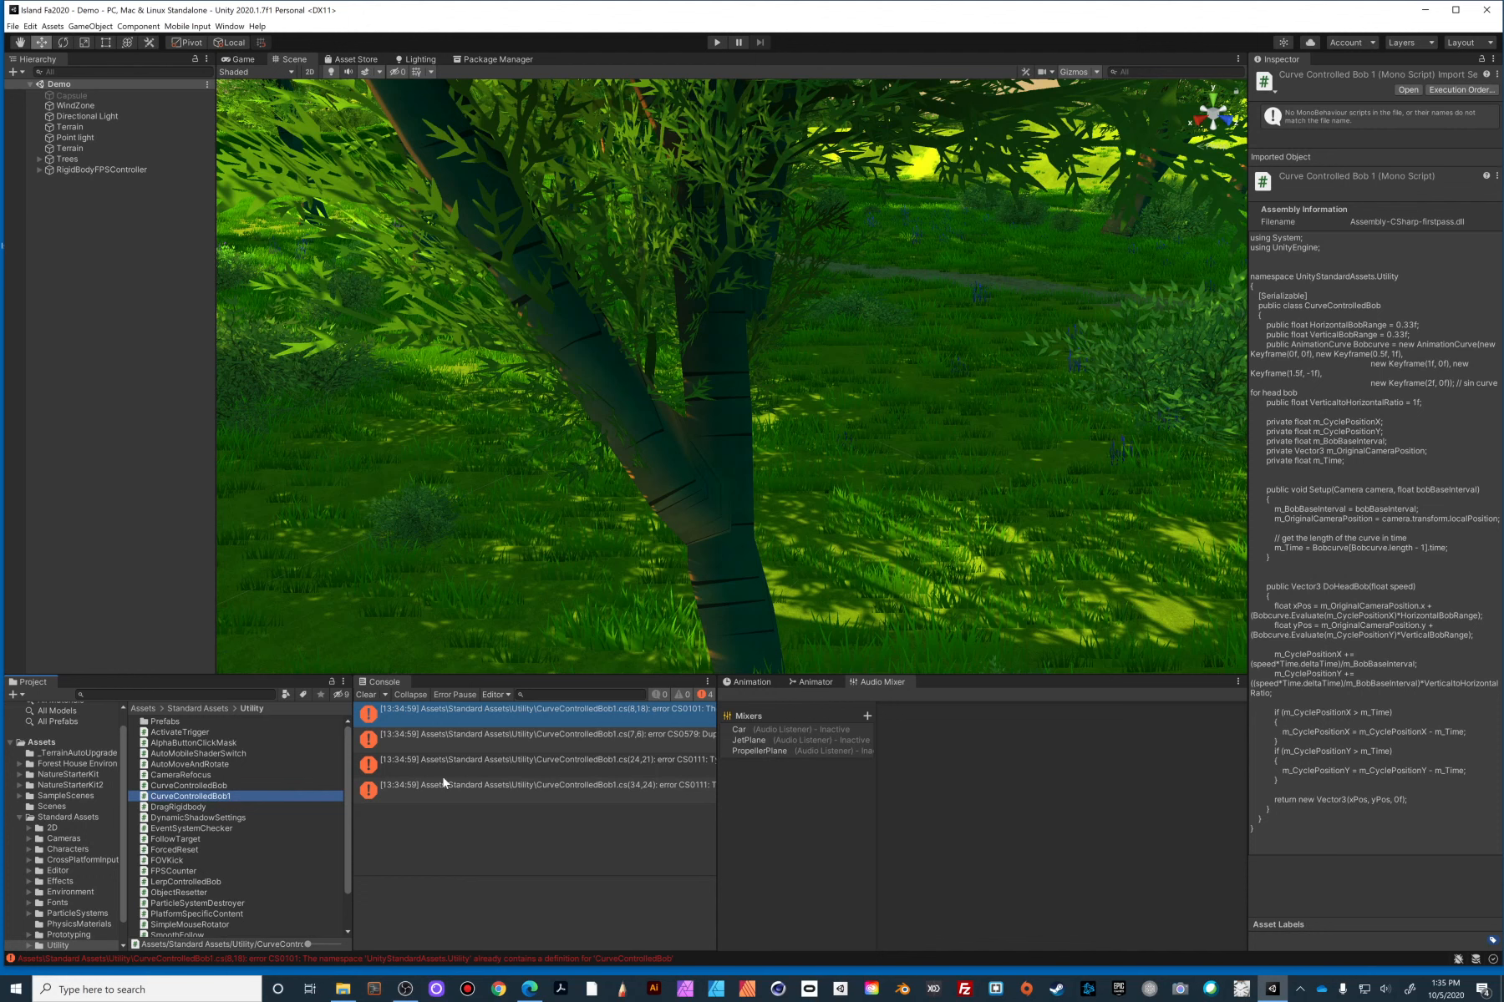
- Compare the original CurveControlledBob script with its duplicate and try to open the duplicate
left_click(177, 785)
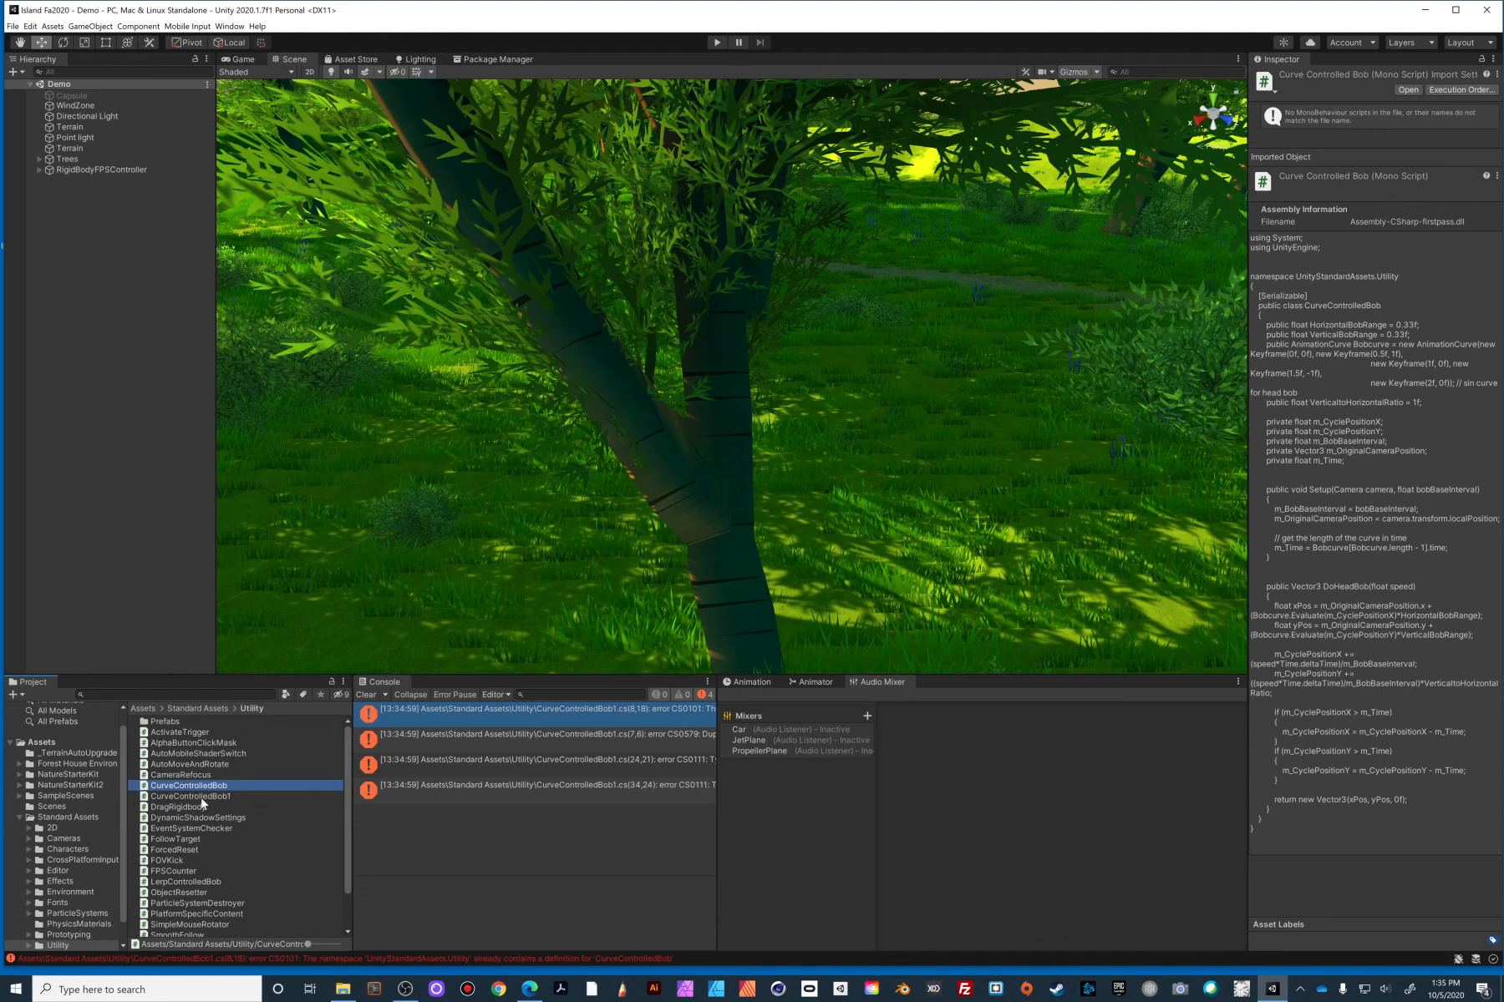
double_click(200, 797)
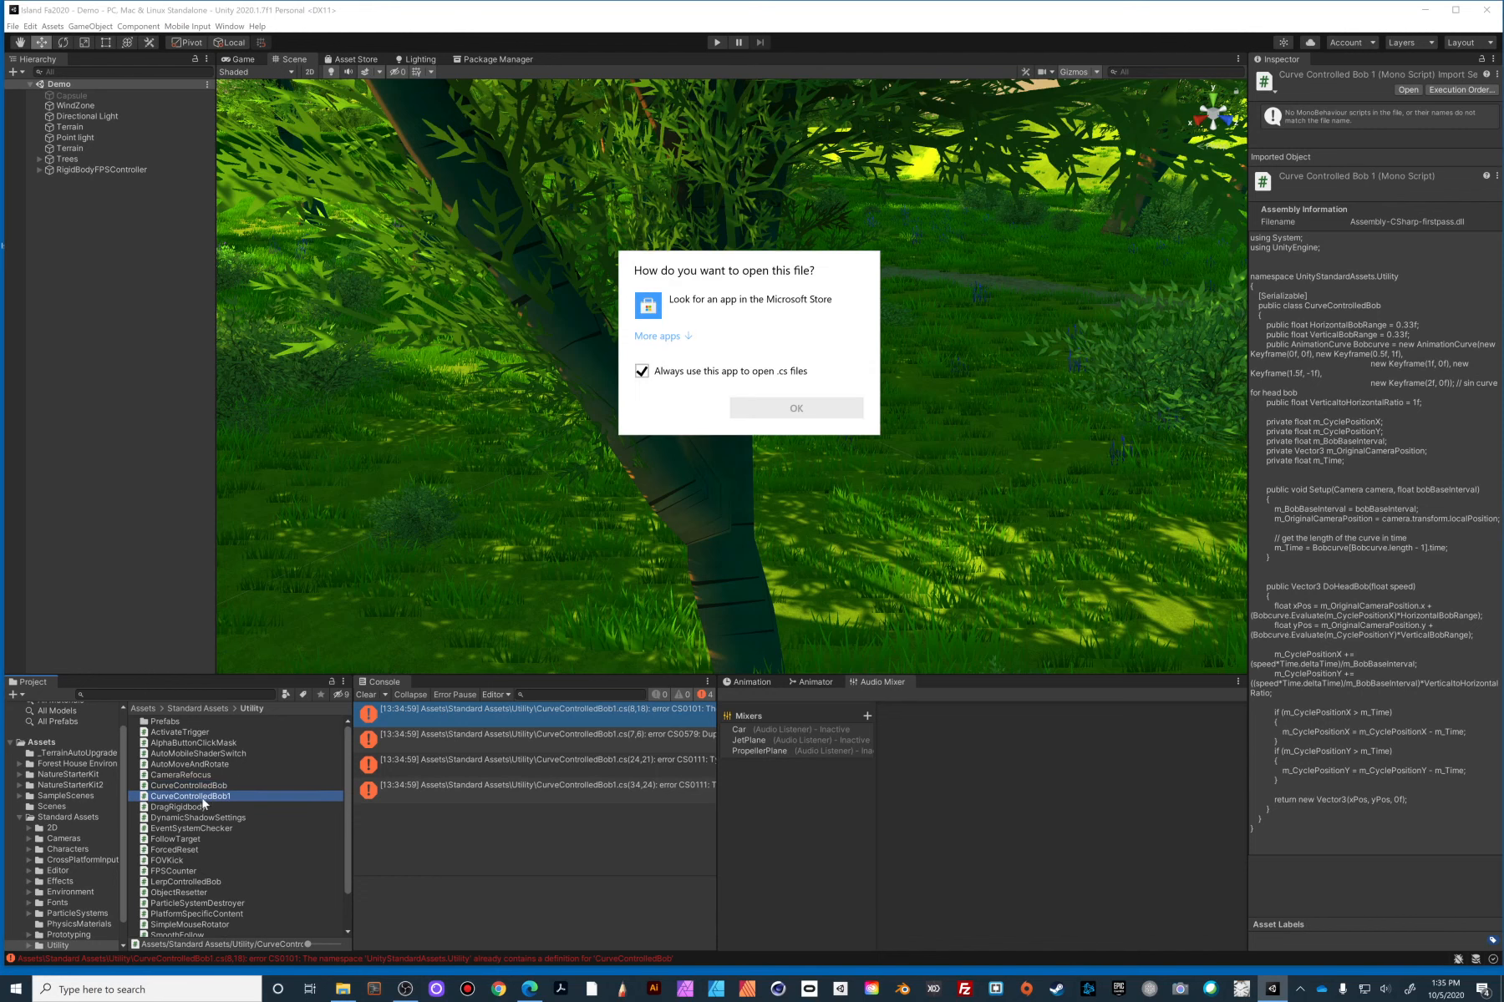
left_click(785, 410)
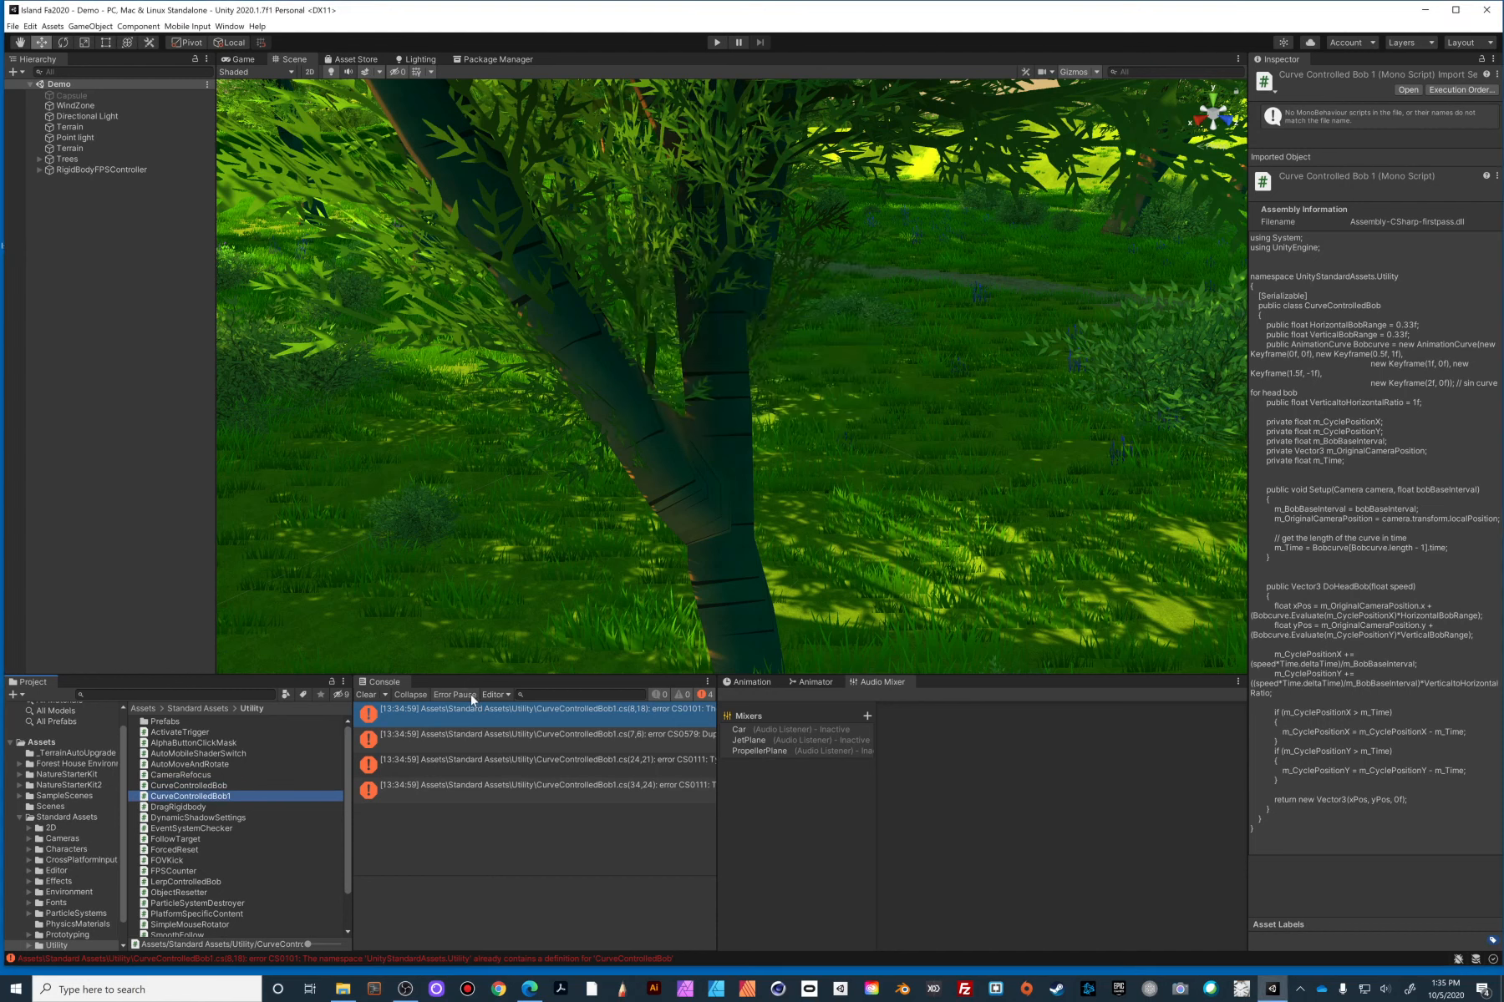
- Try to clear the console errors and run the scene while the duplicate script is present
left_click(364, 695)
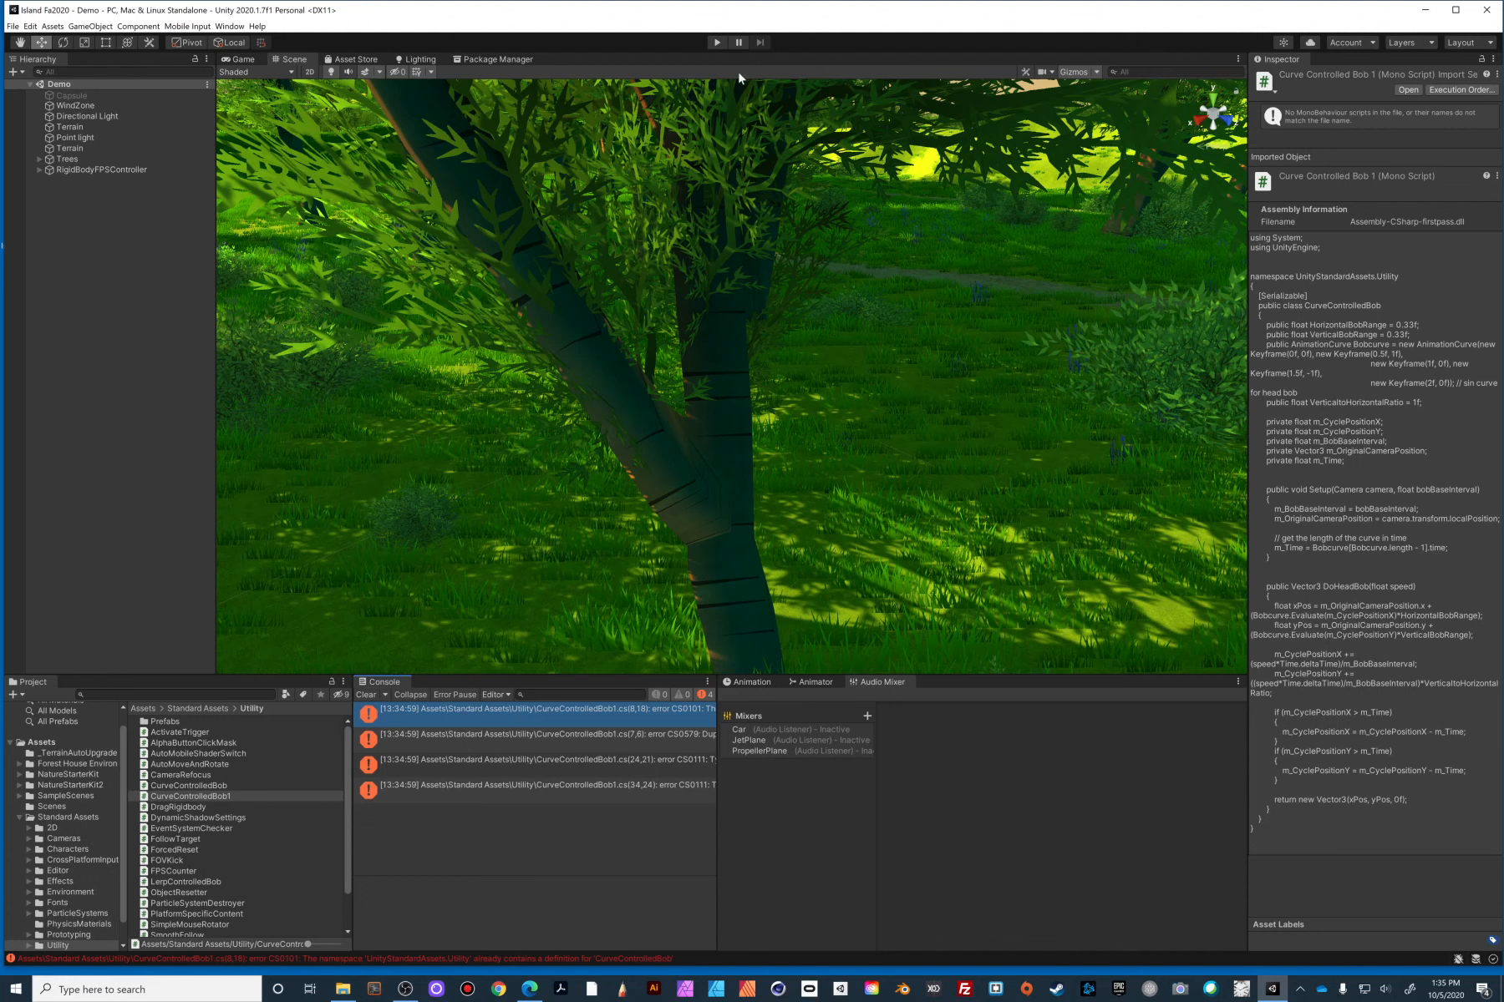
left_click(717, 42)
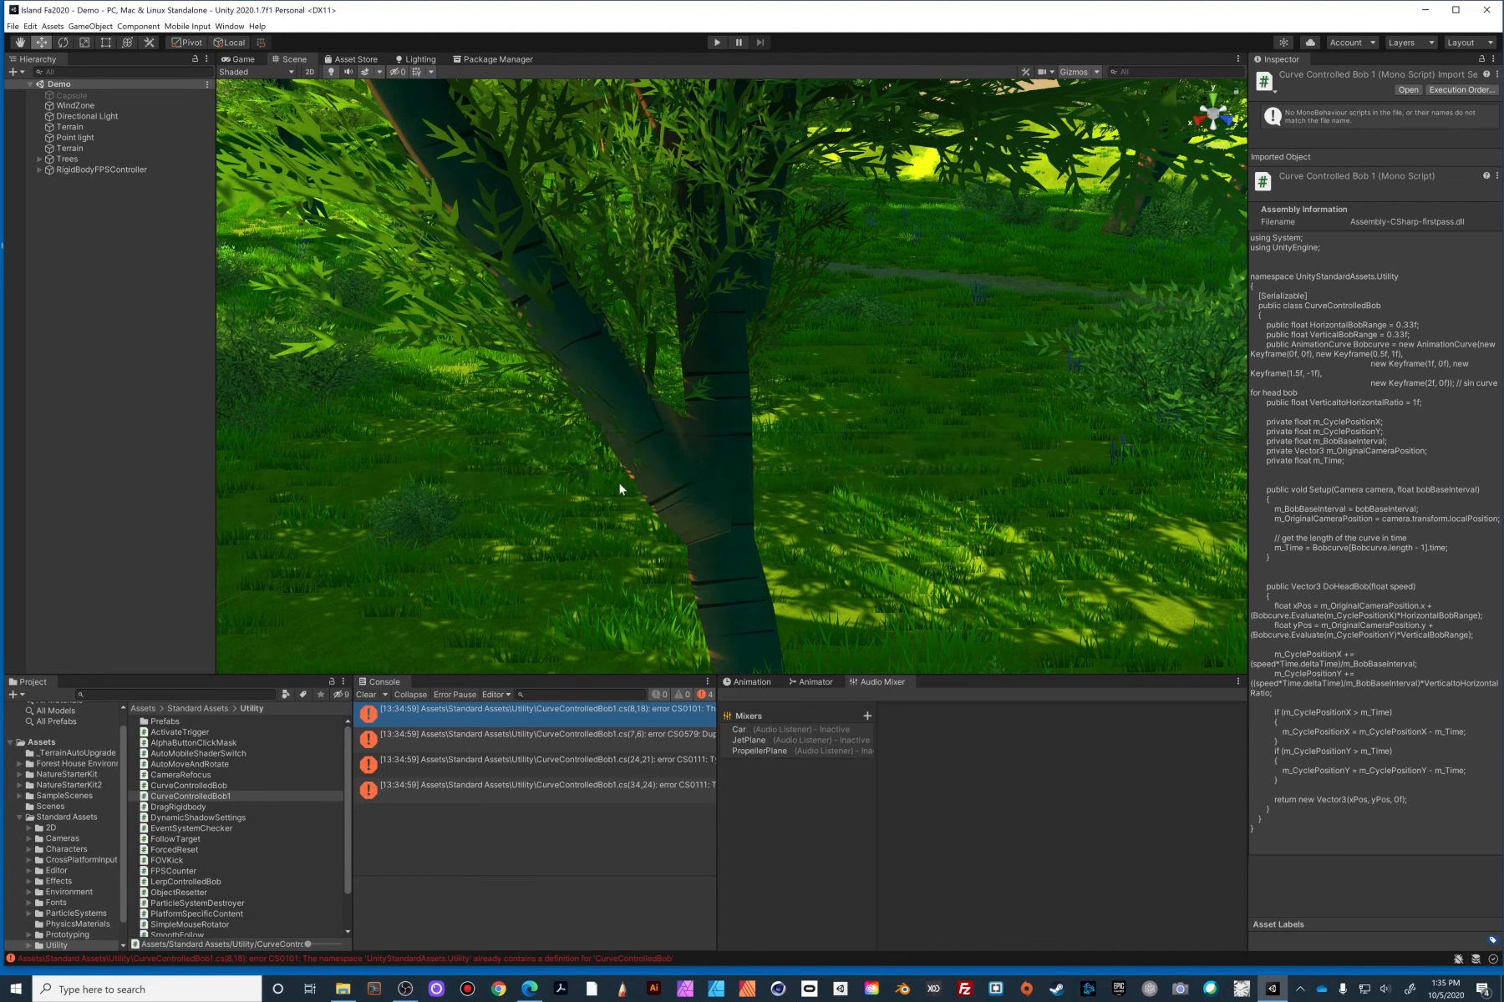
- Delete the duplicate script CurveControlledBob1 from the Utility folder
left_click(173, 808)
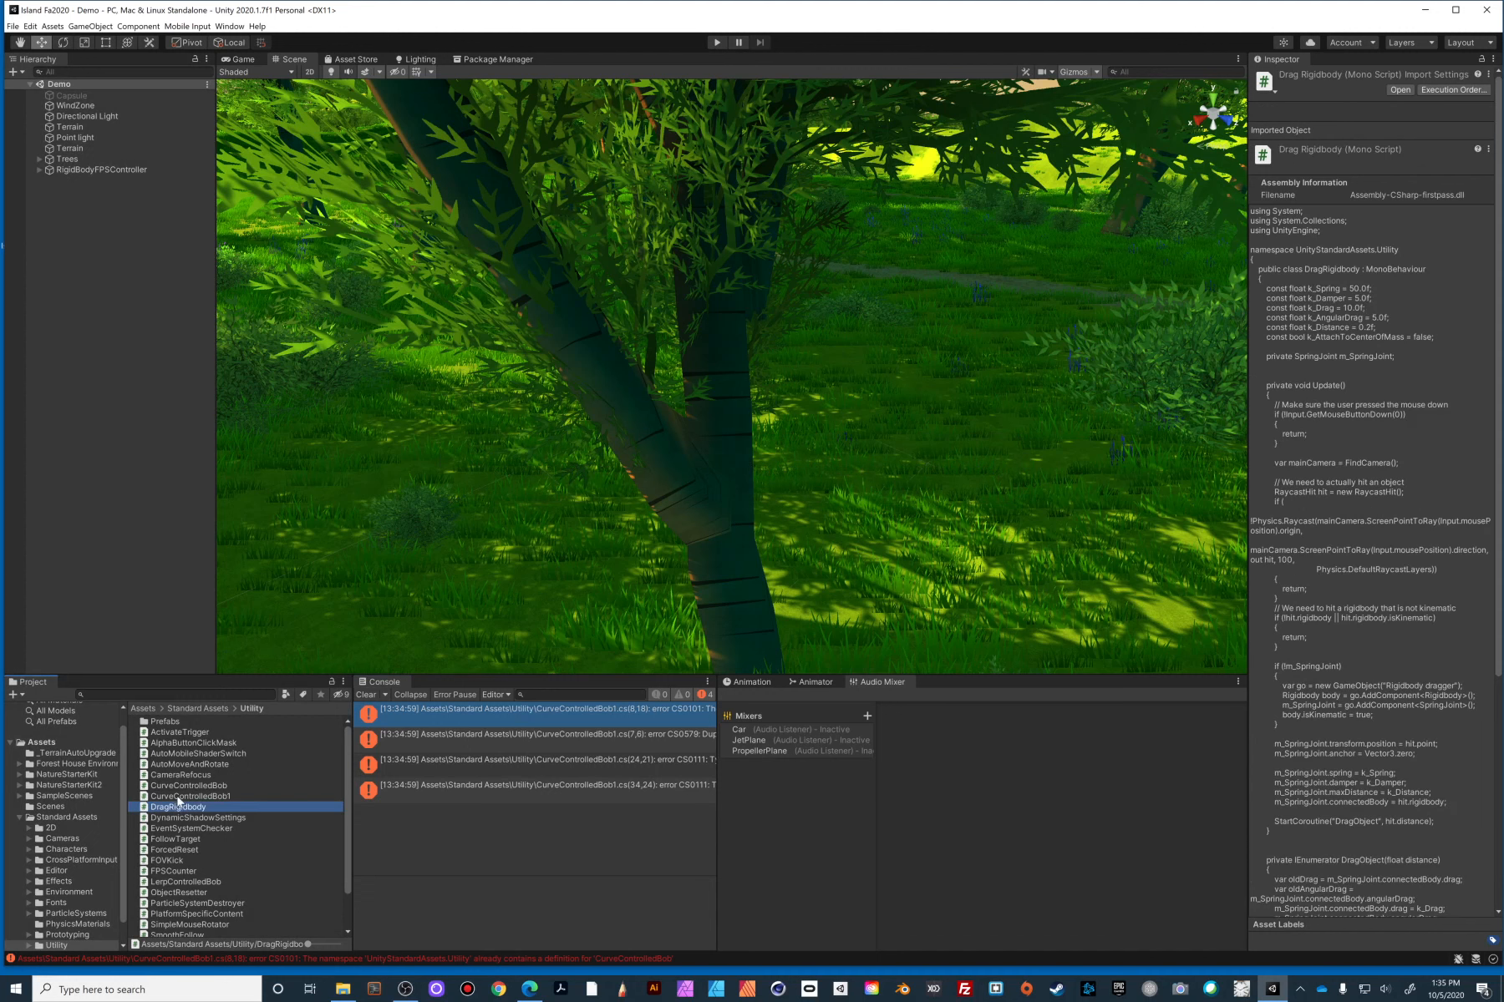
left_click(215, 794)
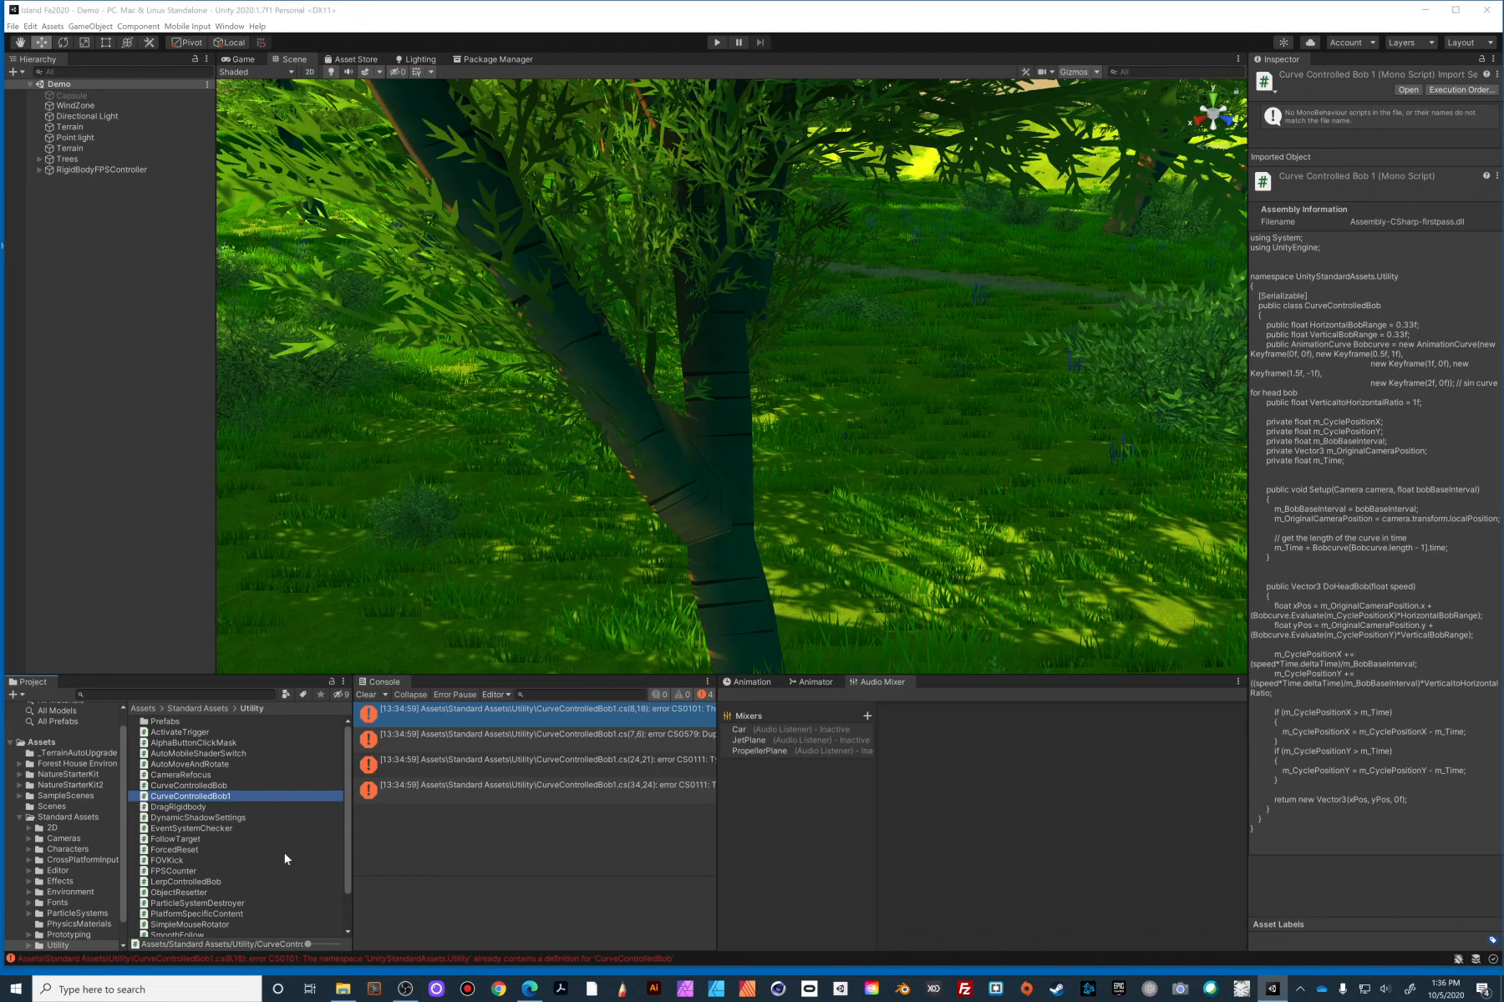
key("Delete")
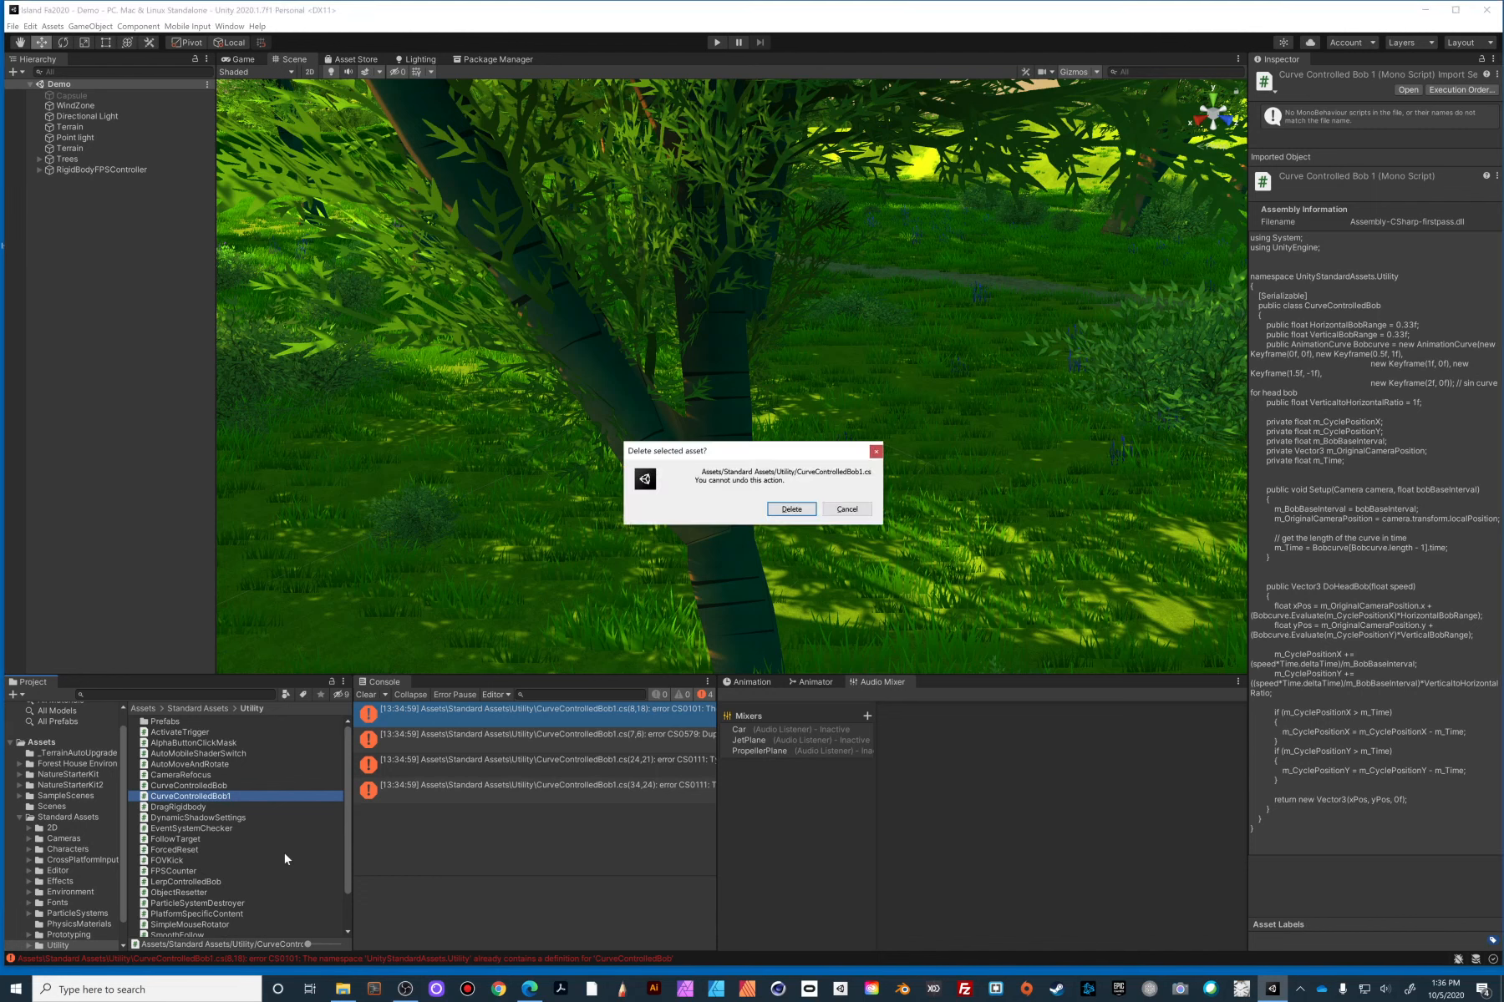
left_click(792, 511)
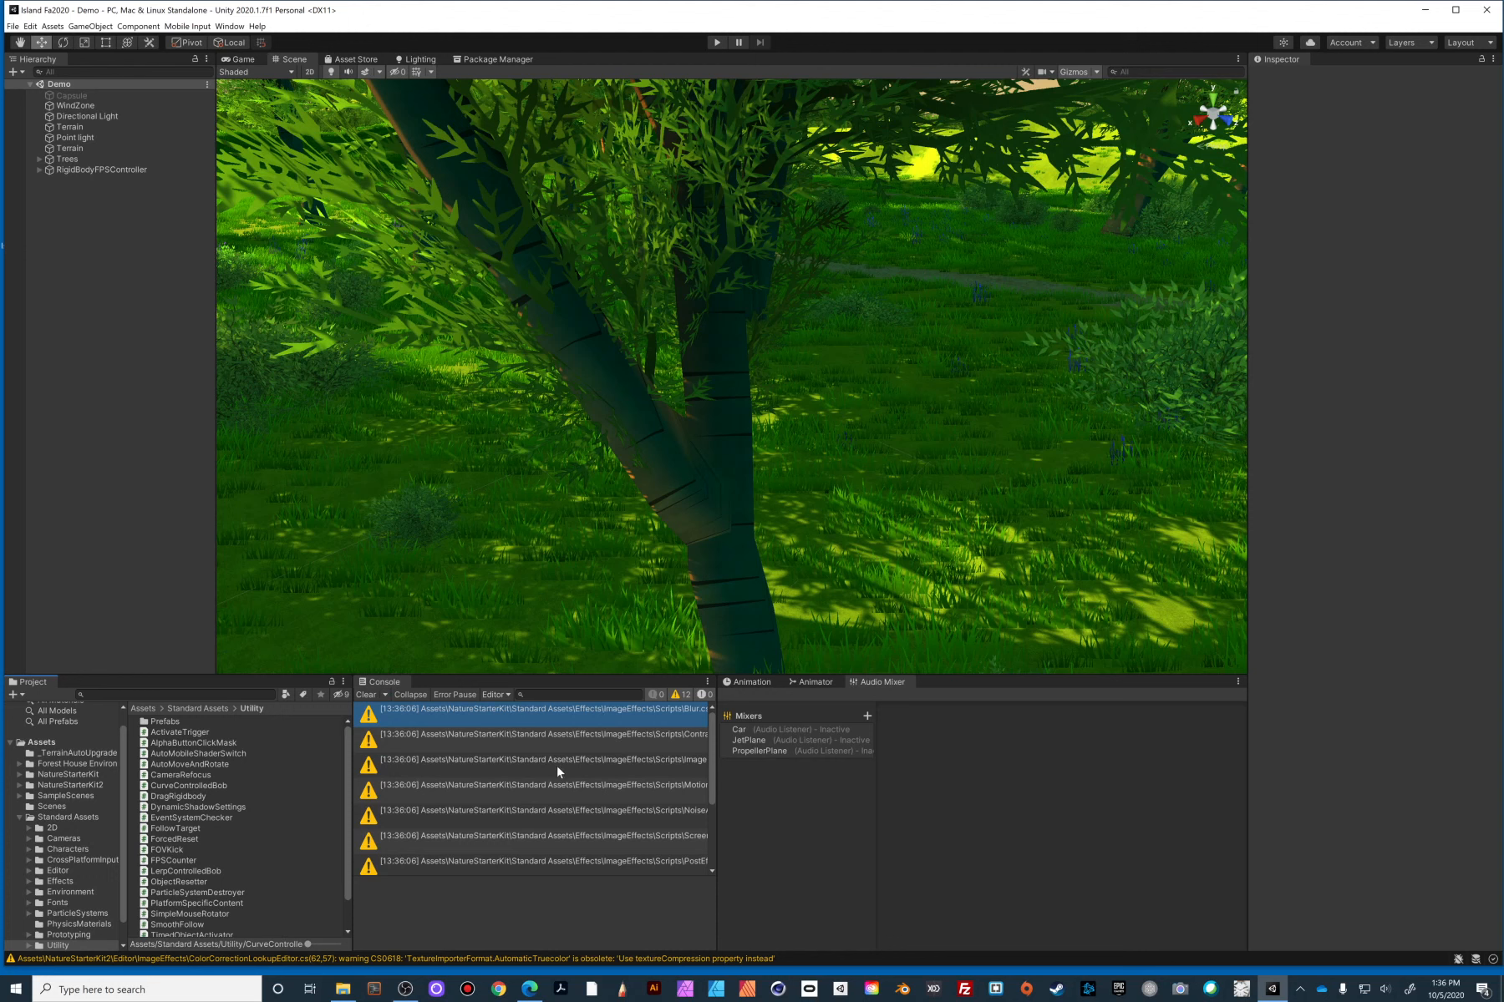
- Widen the Console pane, and hide its warning messages and show them again
left_click_drag(715, 830, 832, 827)
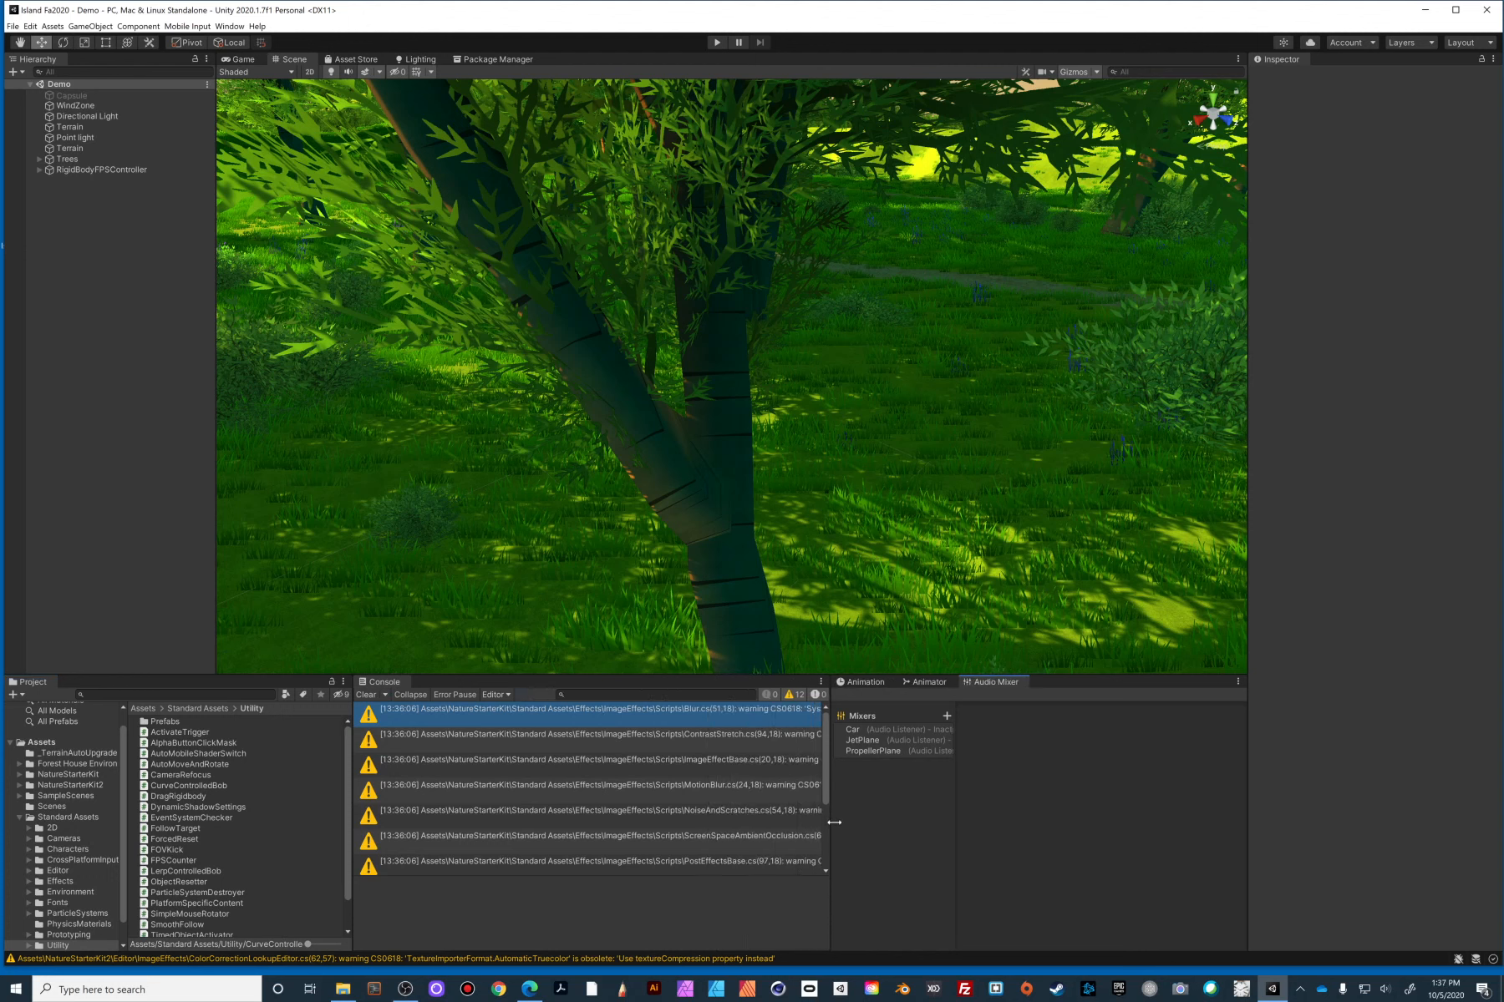
left_click(806, 696)
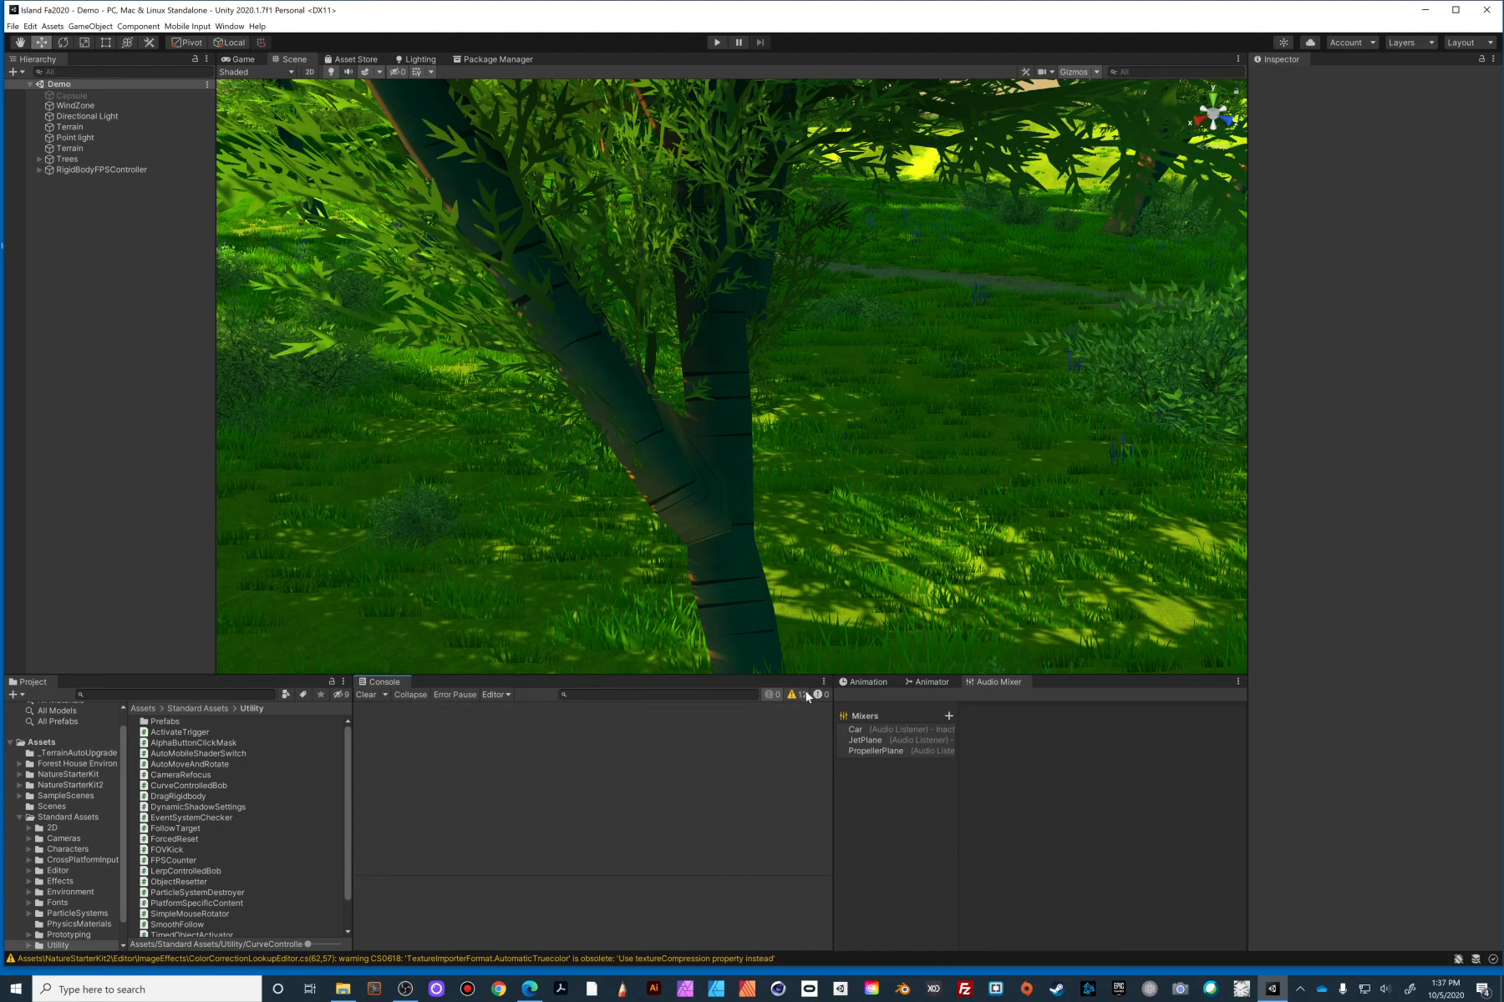
left_click(799, 696)
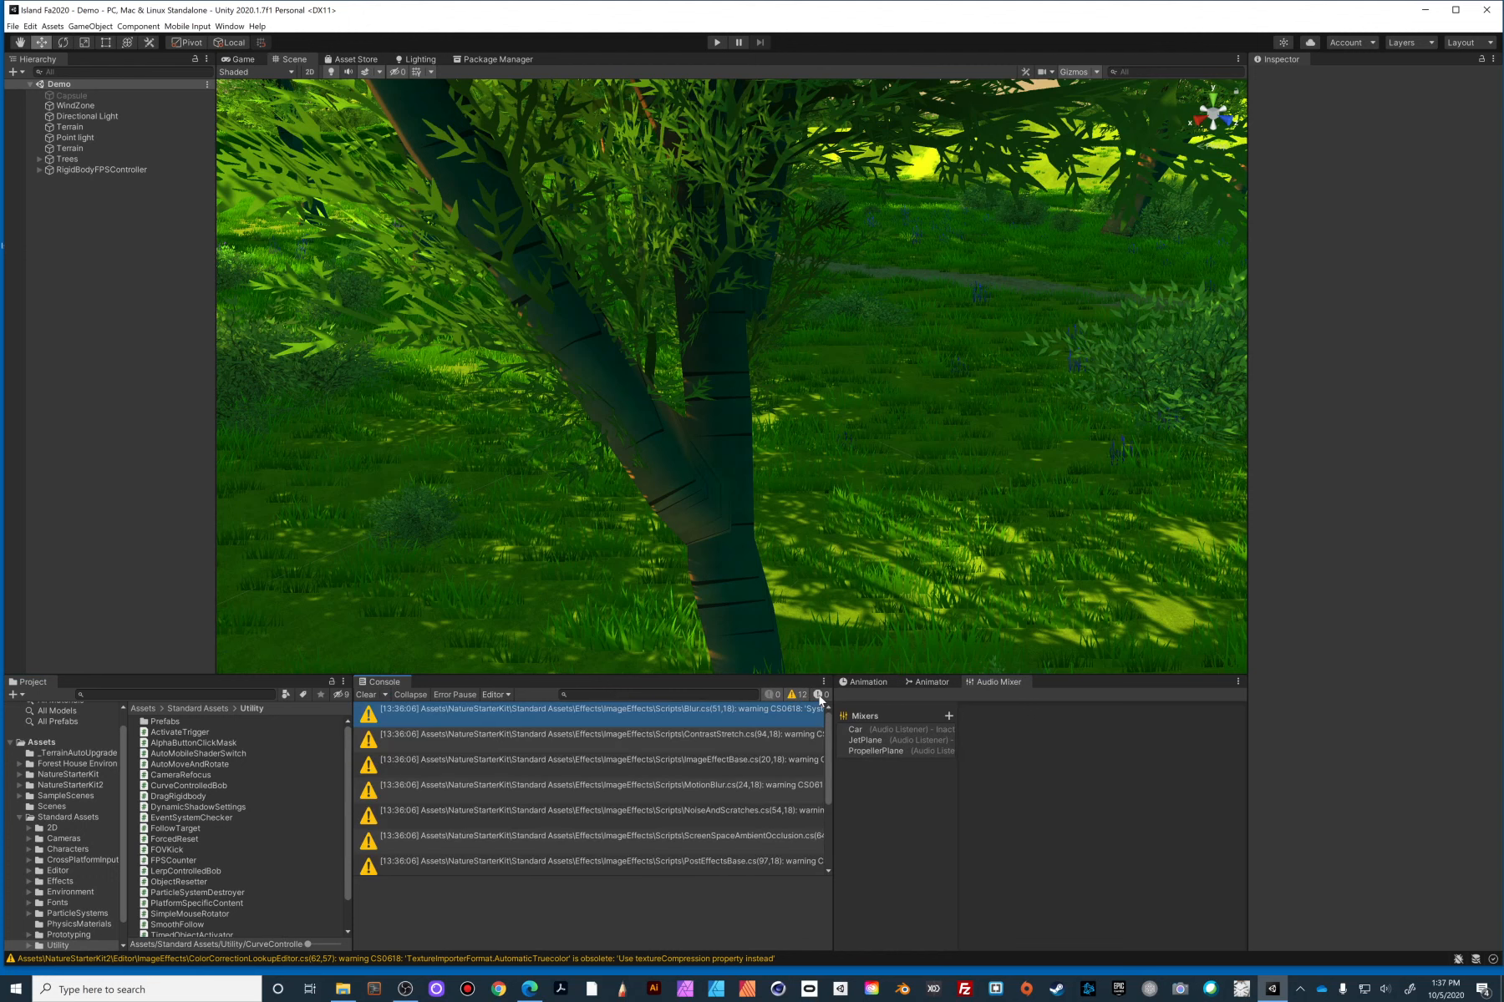